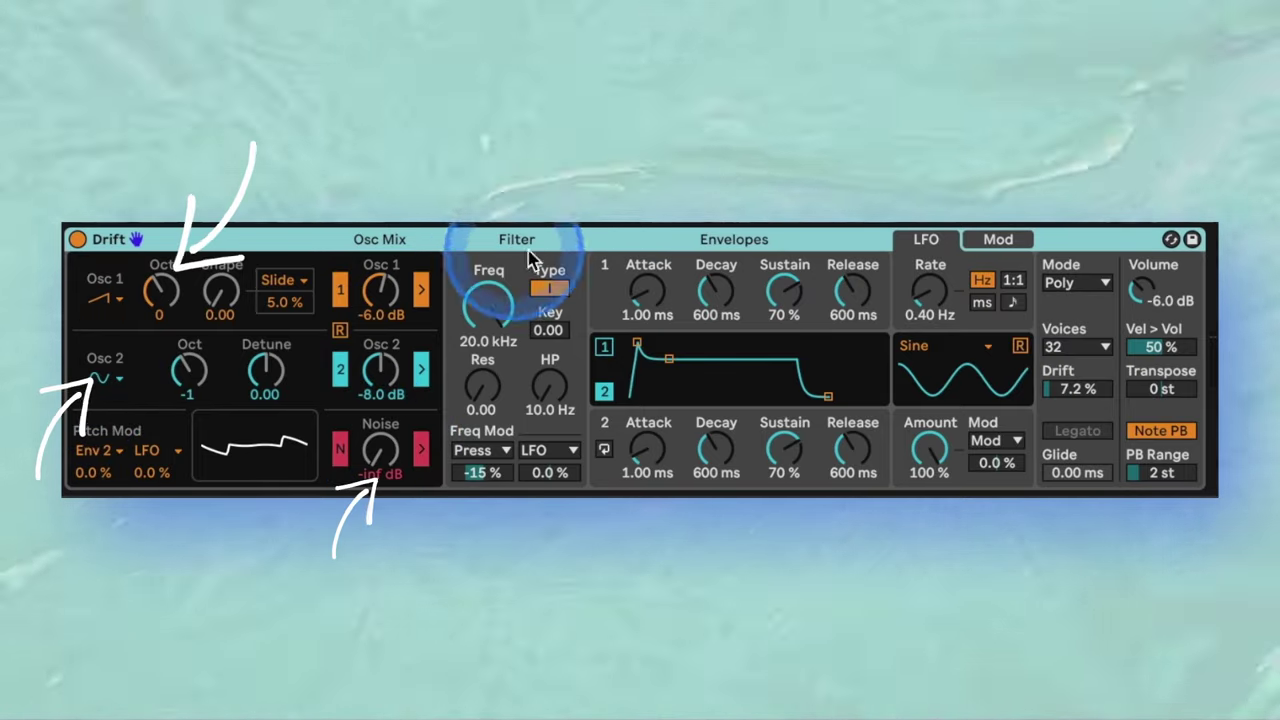
- Show Drift's Mod routing, nudging Osc 1 Shape to 0.25 and back to 0.00
left_click(1000, 240)
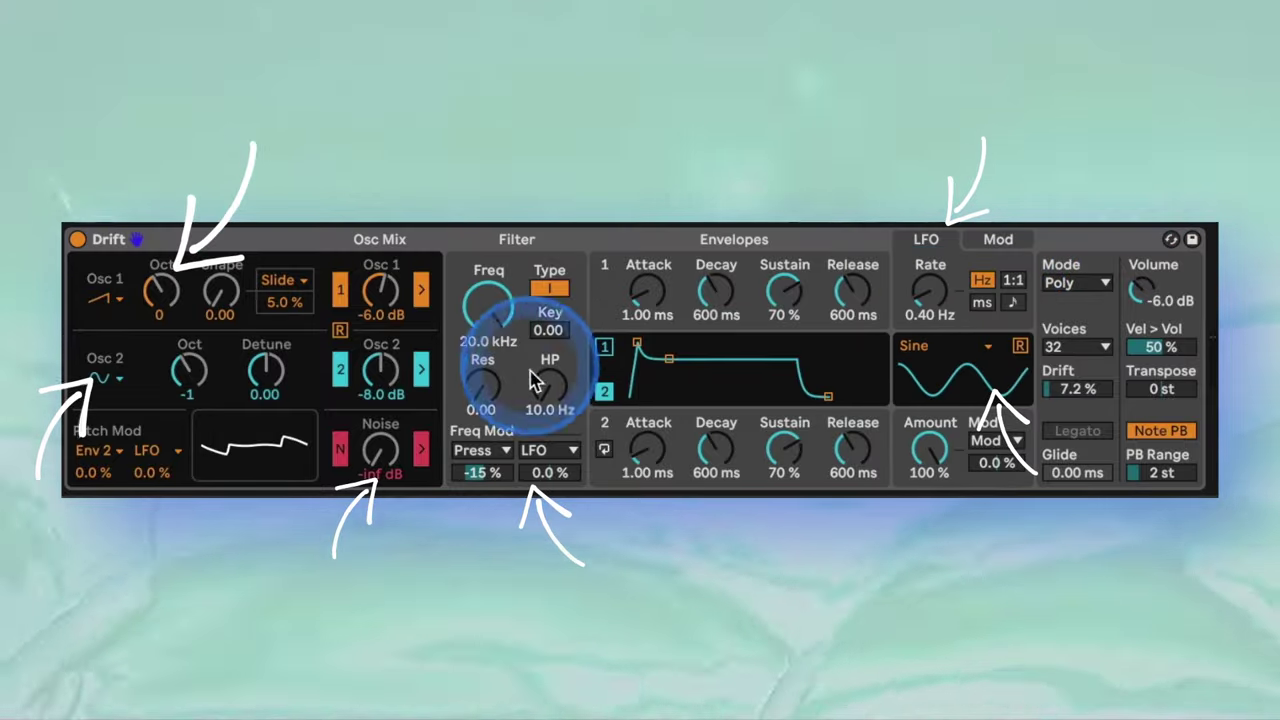
left_click(998, 240)
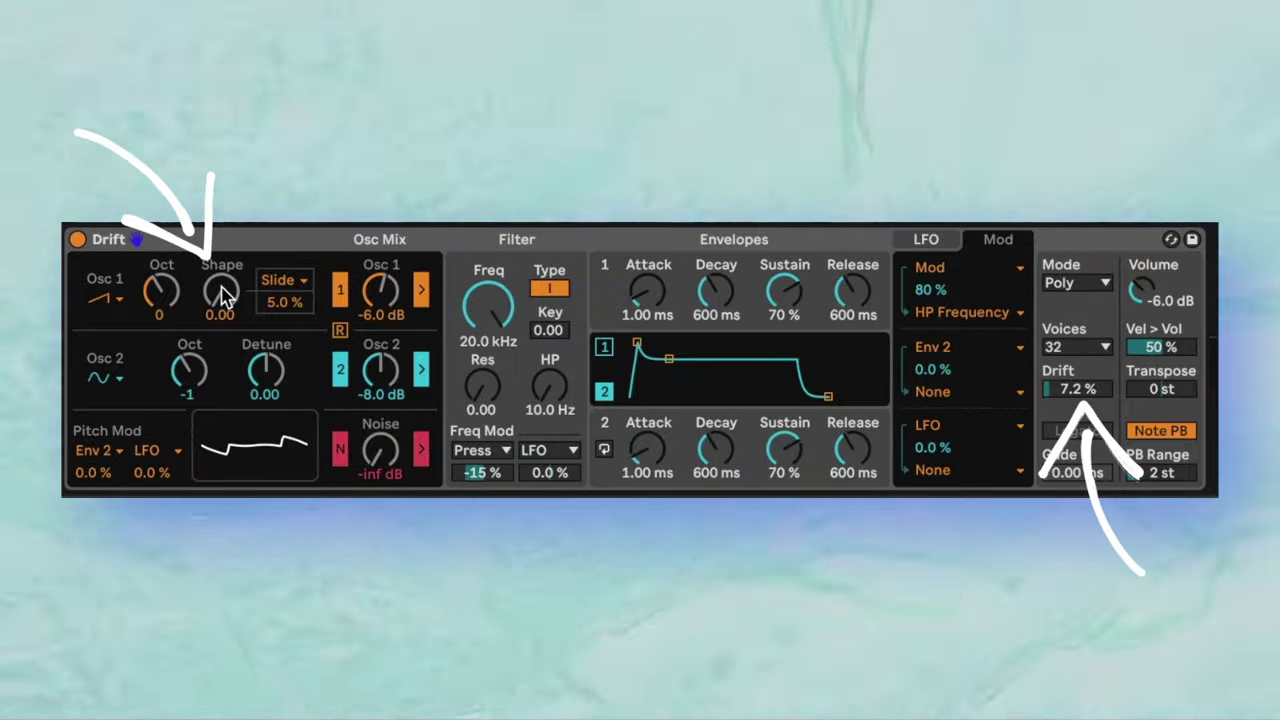
mouse_move(224, 296)
left_mouse_down()
mouse_move(224, 232)
mouse_move(222, 296)
left_mouse_up()
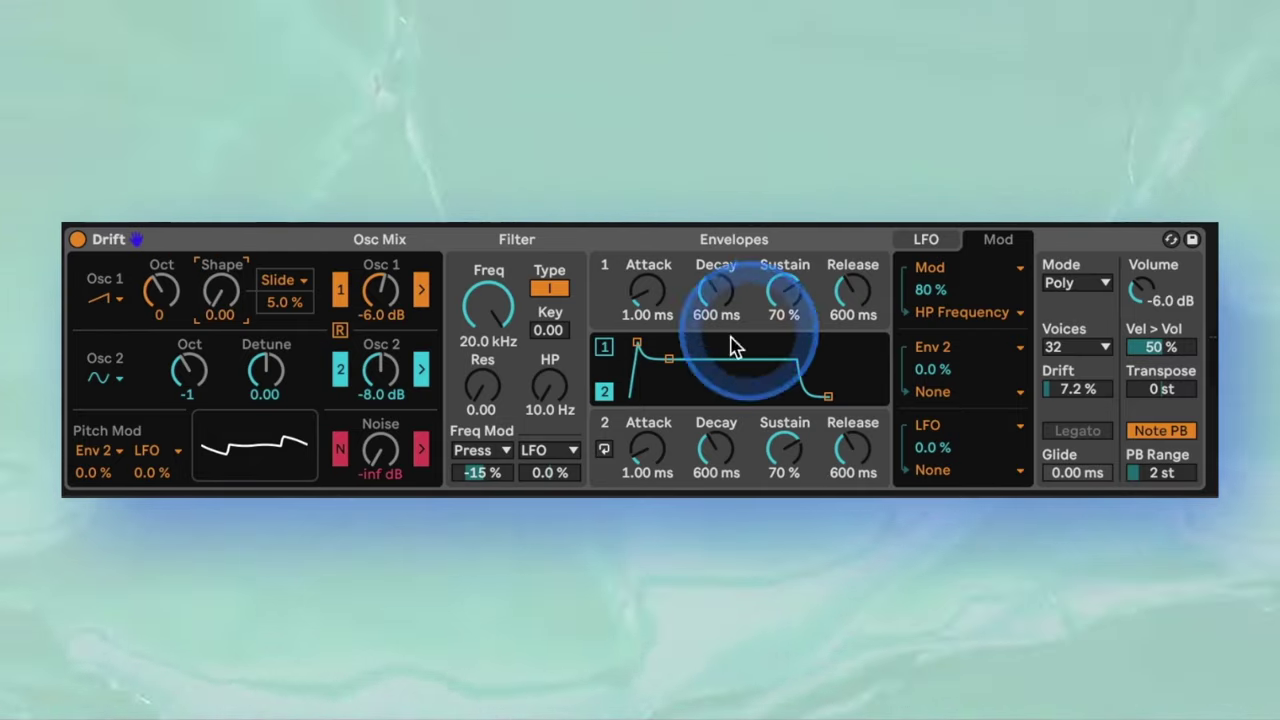
- Pick Drift, hide the browser and select the 1 Drift track to show its devices
left_click(924, 240)
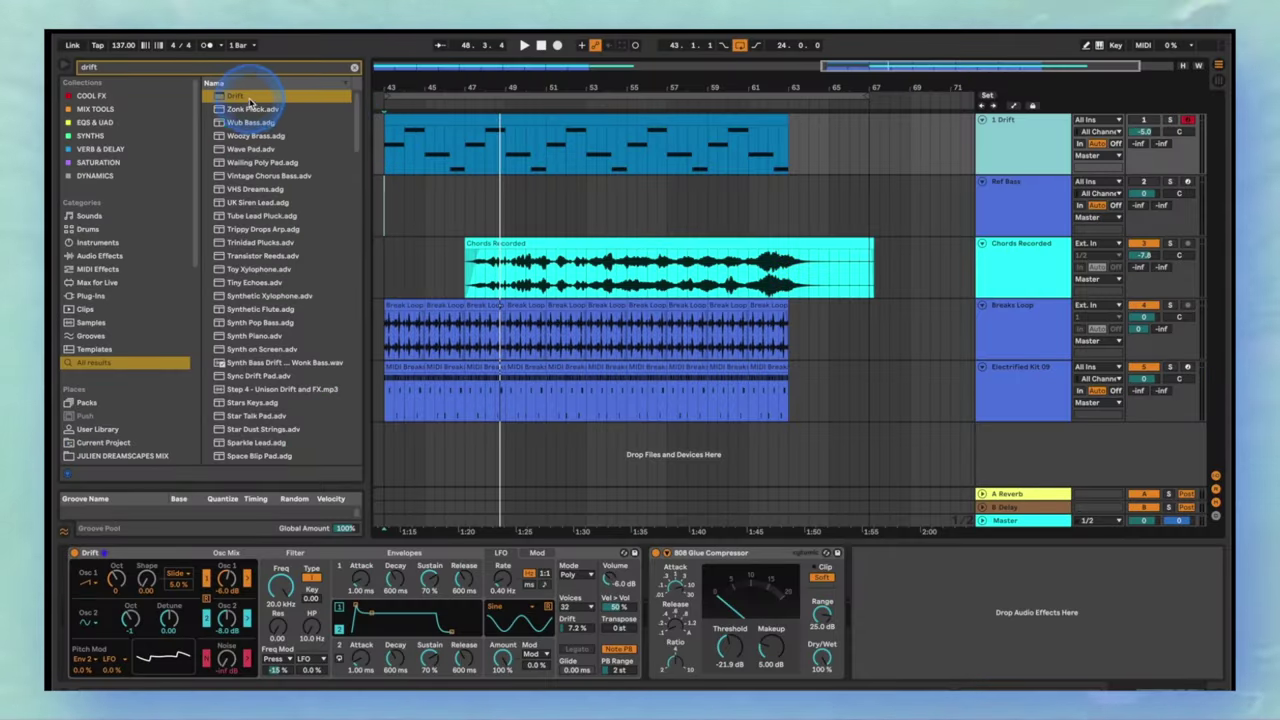
left_click(245, 101)
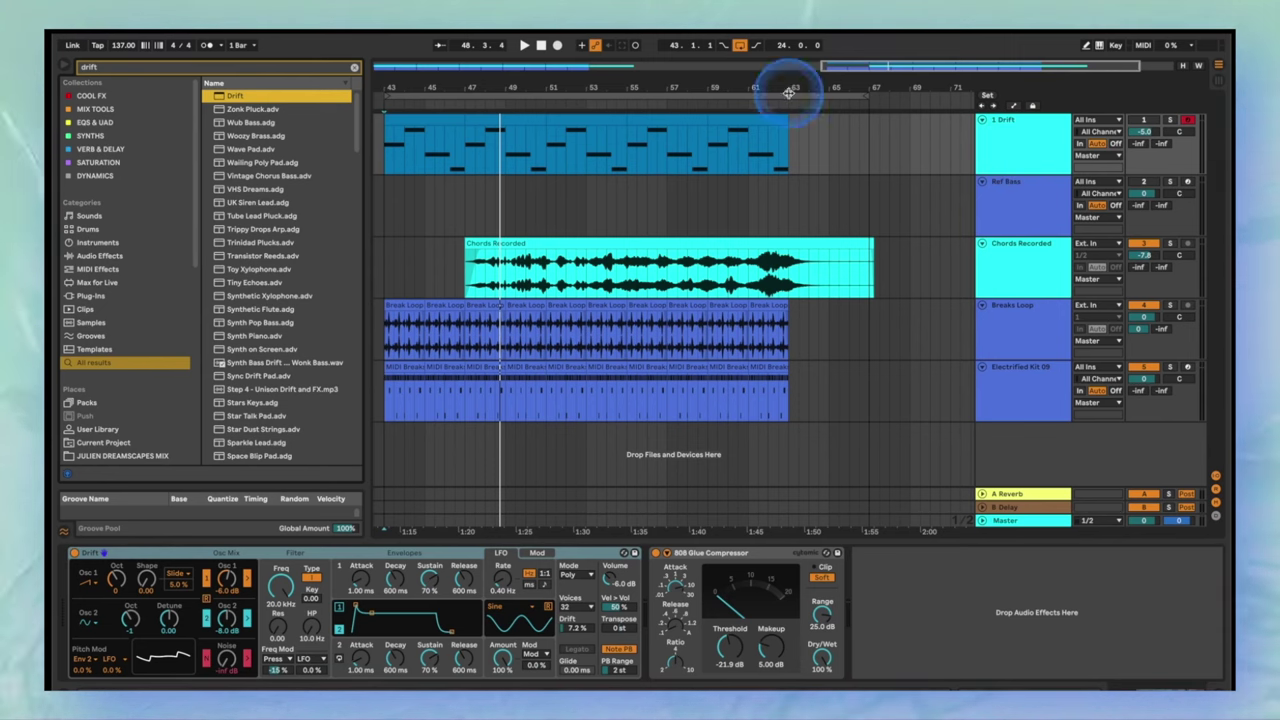
key("ctrl+alt+b")
left_click(368, 246)
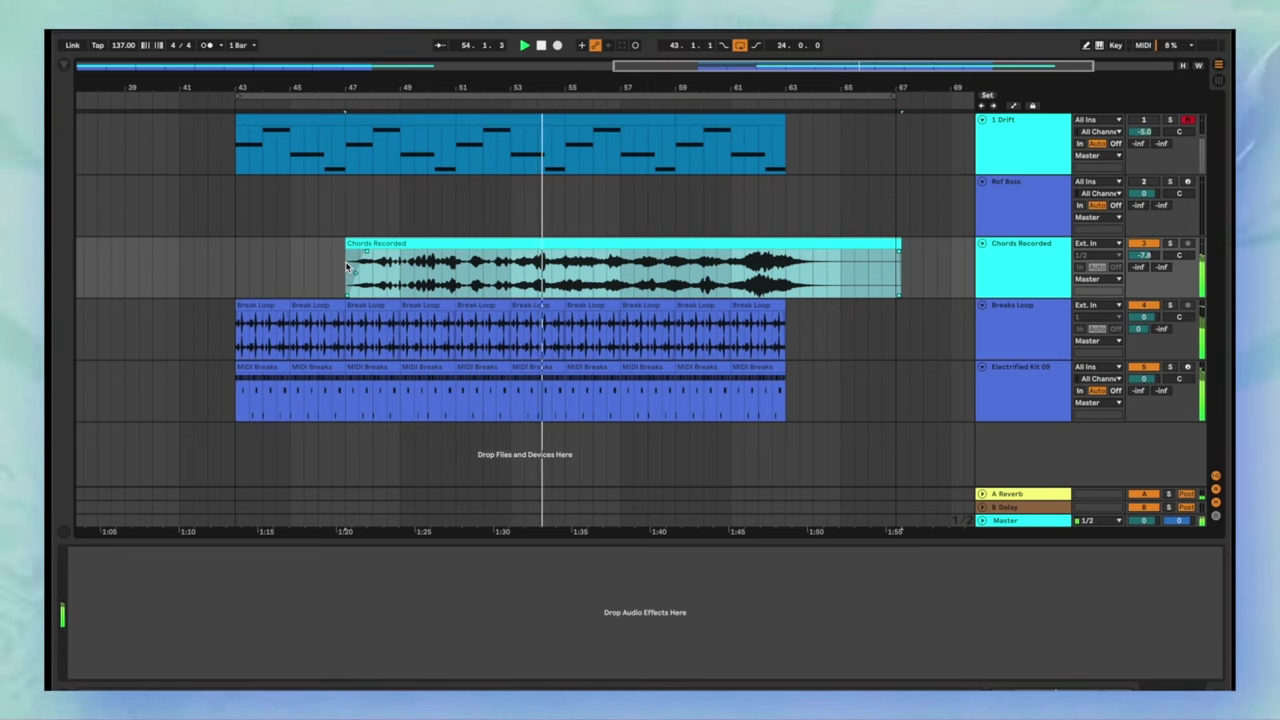
left_click(1143, 120)
left_click(745, 231)
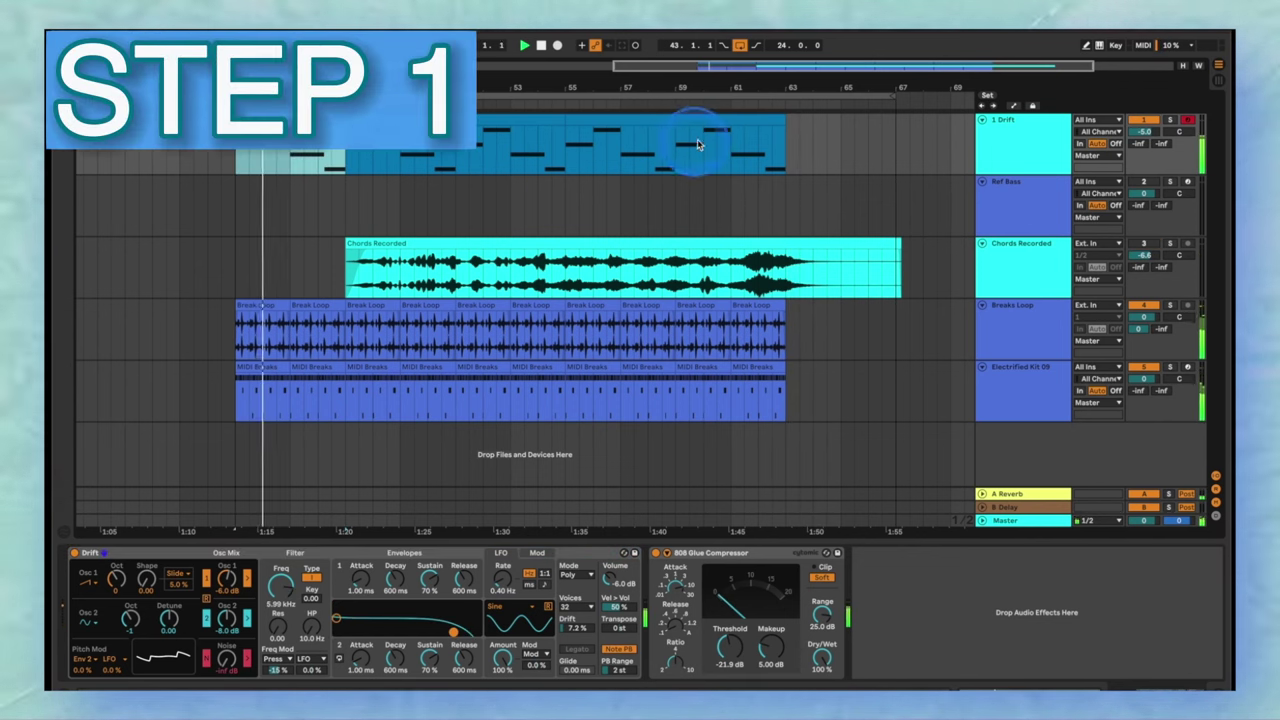
- Raise Osc 2 to 1.9 dB, add noise at -18 dB unfiltered, and set Osc 1 Oct -1
left_click(702, 124)
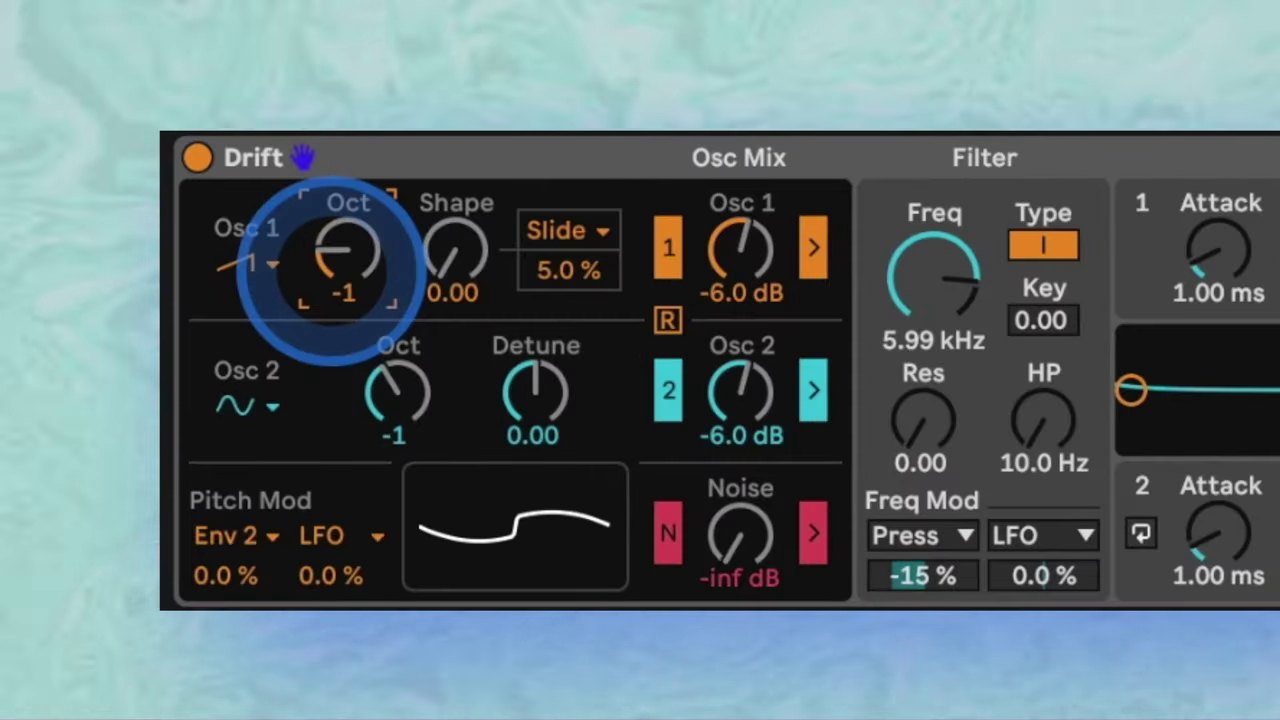
mouse_move(742, 392)
left_mouse_down()
mouse_move(742, 370)
mouse_move(748, 384)
left_mouse_up()
left_click_drag(704, 545, 740, 529)
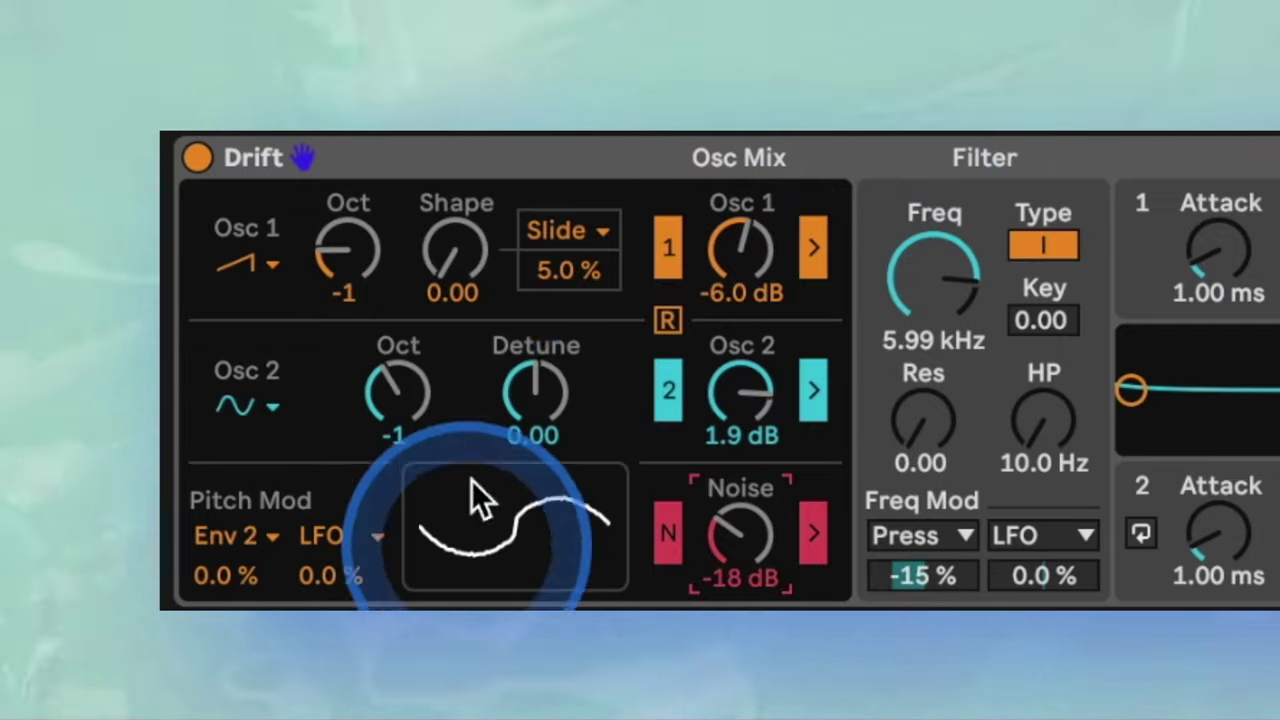
left_click(818, 540)
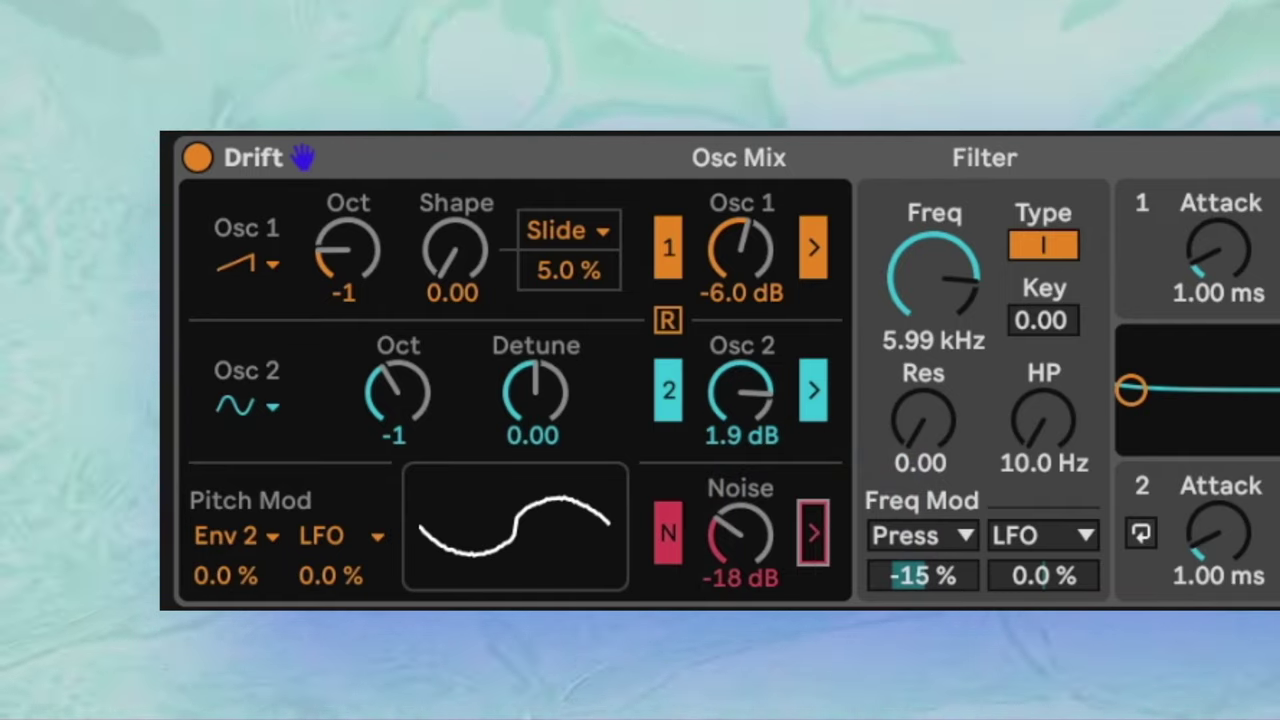
left_click(232, 158)
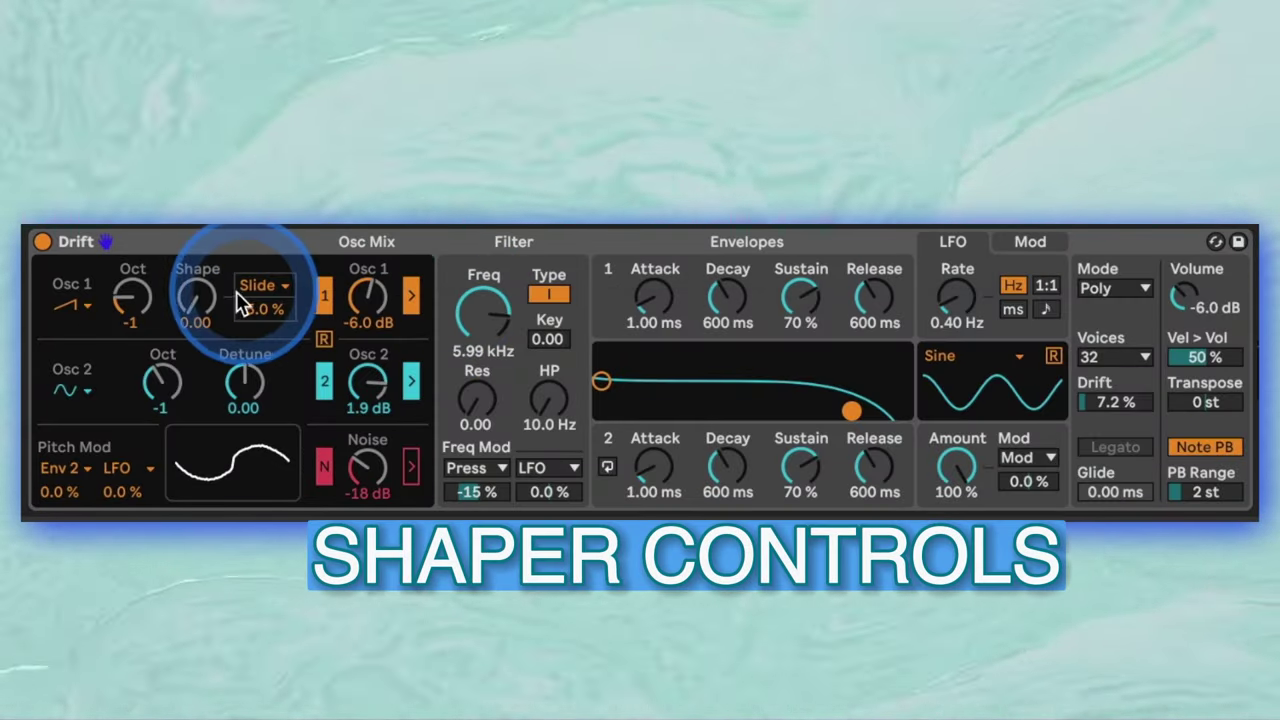
left_click_drag(197, 304, 230, 290)
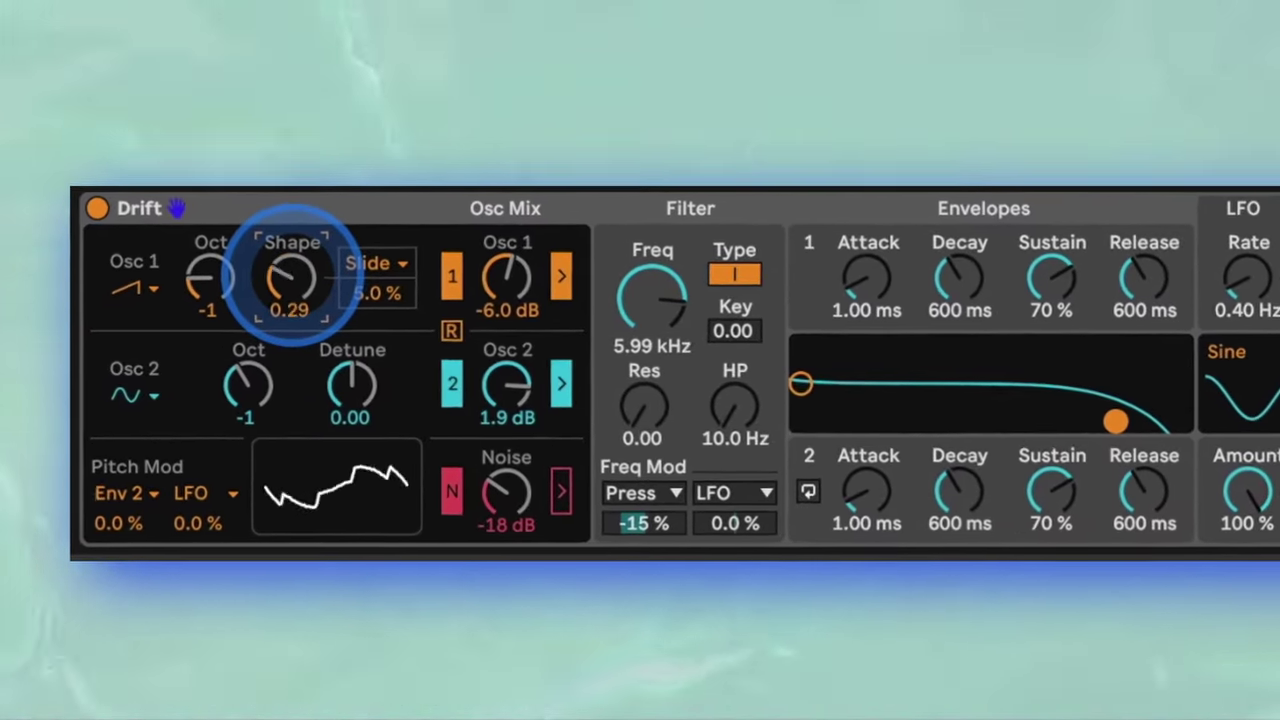
left_click_drag(314, 272, 358, 276)
left_click(160, 284)
left_click(210, 334)
left_click(284, 258)
left_click(281, 484)
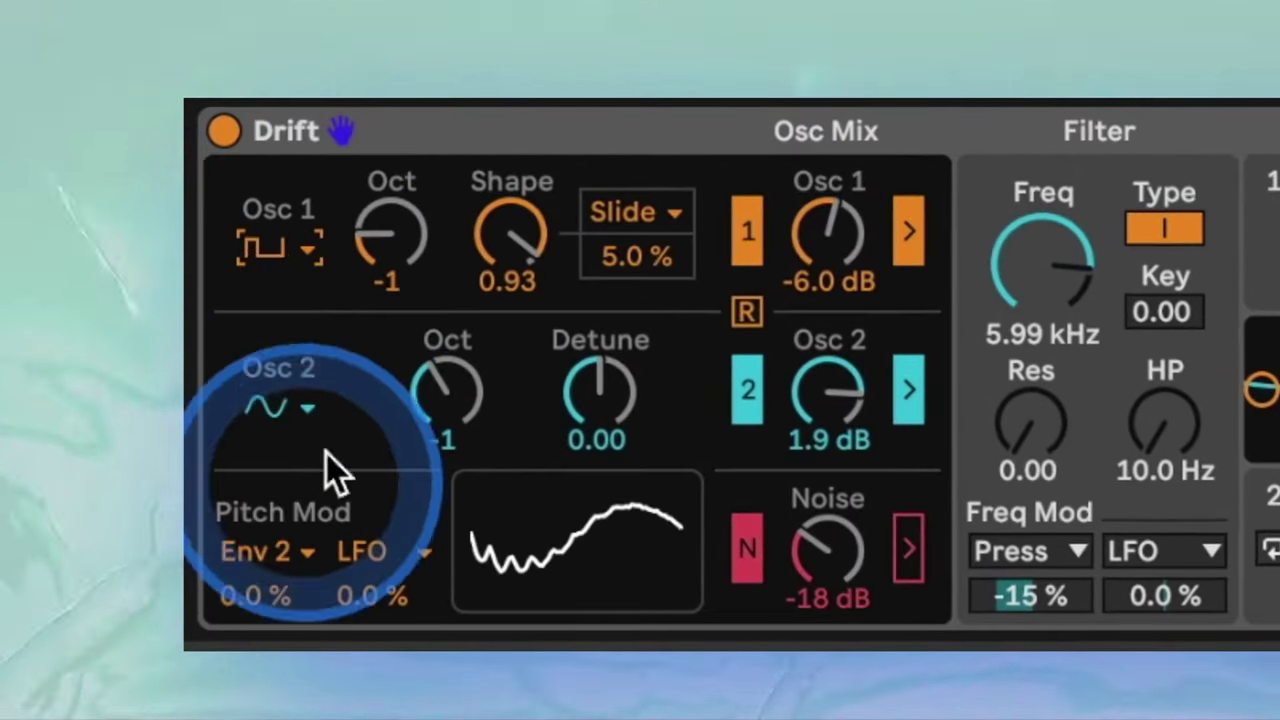
left_click_drag(484, 240, 512, 260)
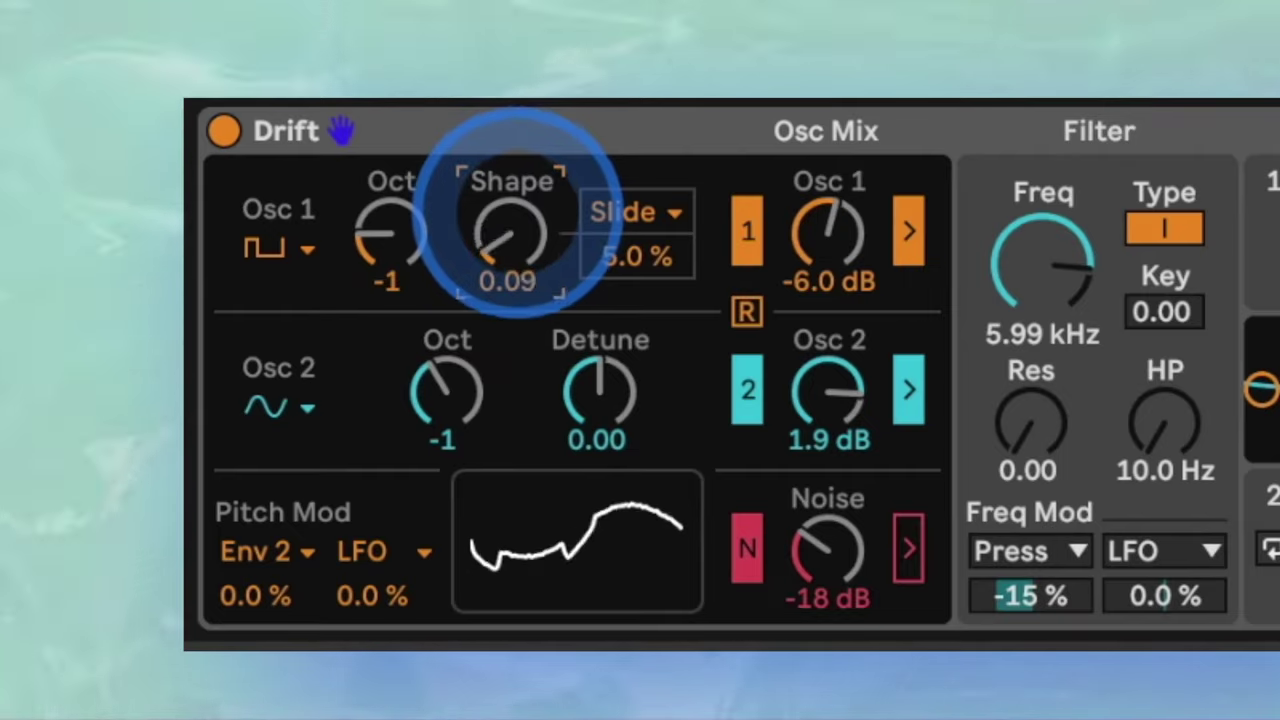
left_click_drag(518, 212, 406, 243)
left_click(296, 240)
left_click(296, 548)
left_click_drag(310, 252, 286, 456)
left_click_drag(509, 234, 491, 262)
left_click(504, 216)
left_click(621, 220)
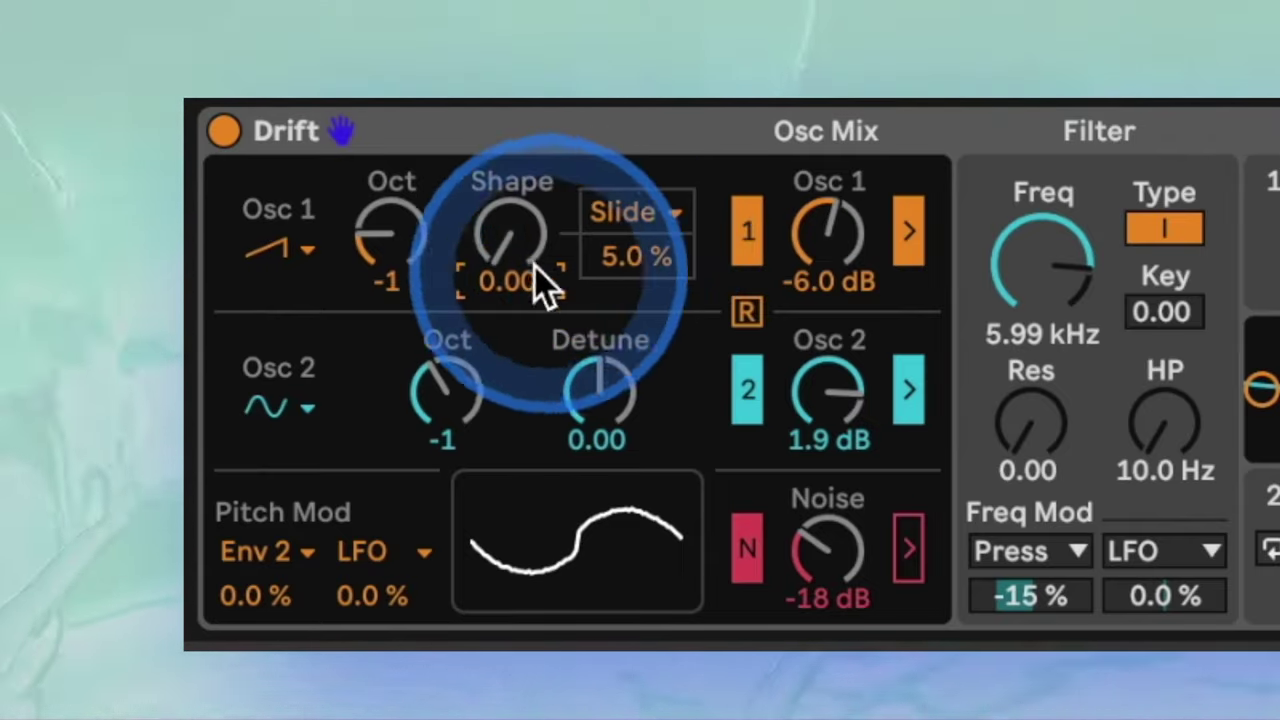
- Choose Env 2 as the modulation source for Osc 1 Shape
left_click(626, 215)
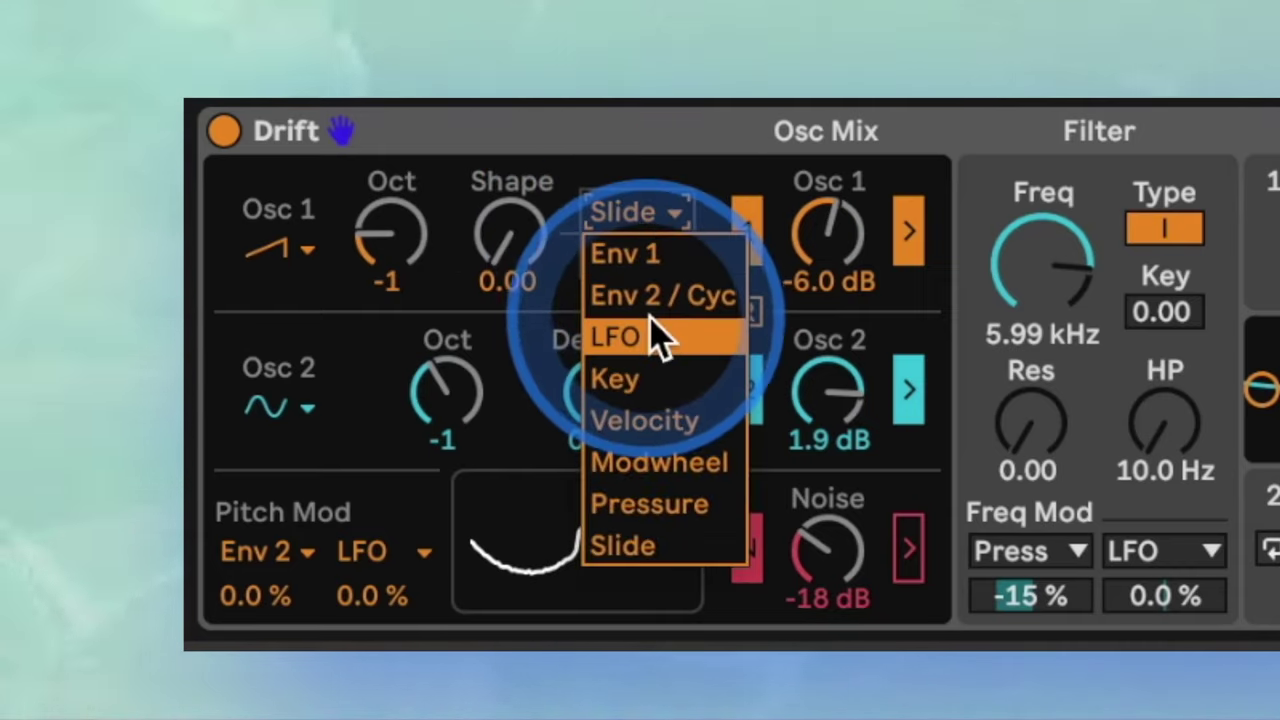
left_click(651, 299)
mouse_move(648, 262)
left_mouse_down()
mouse_move(648, 236)
mouse_move(648, 266)
left_mouse_up()
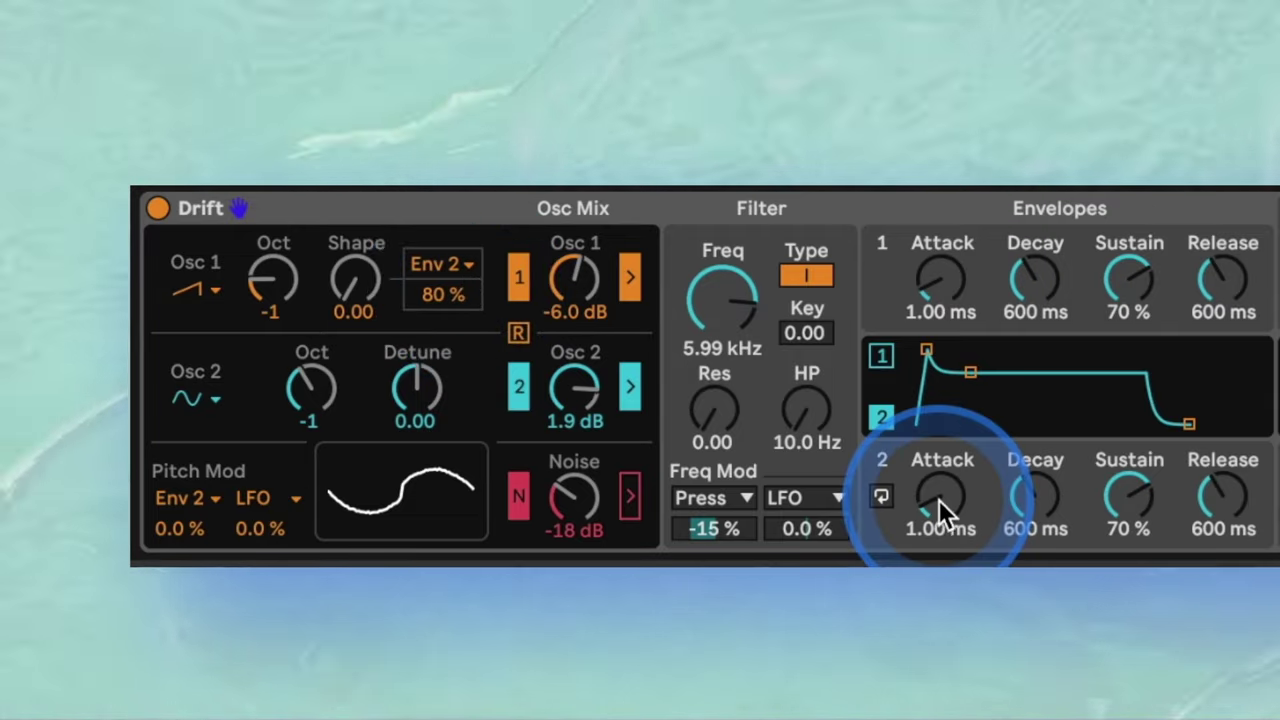
- Set Envelope 2 to 2.55 s attack, 2.75 s decay, 32% sustain, 73.4 ms release
left_click(938, 497)
left_click_drag(938, 498, 938, 478)
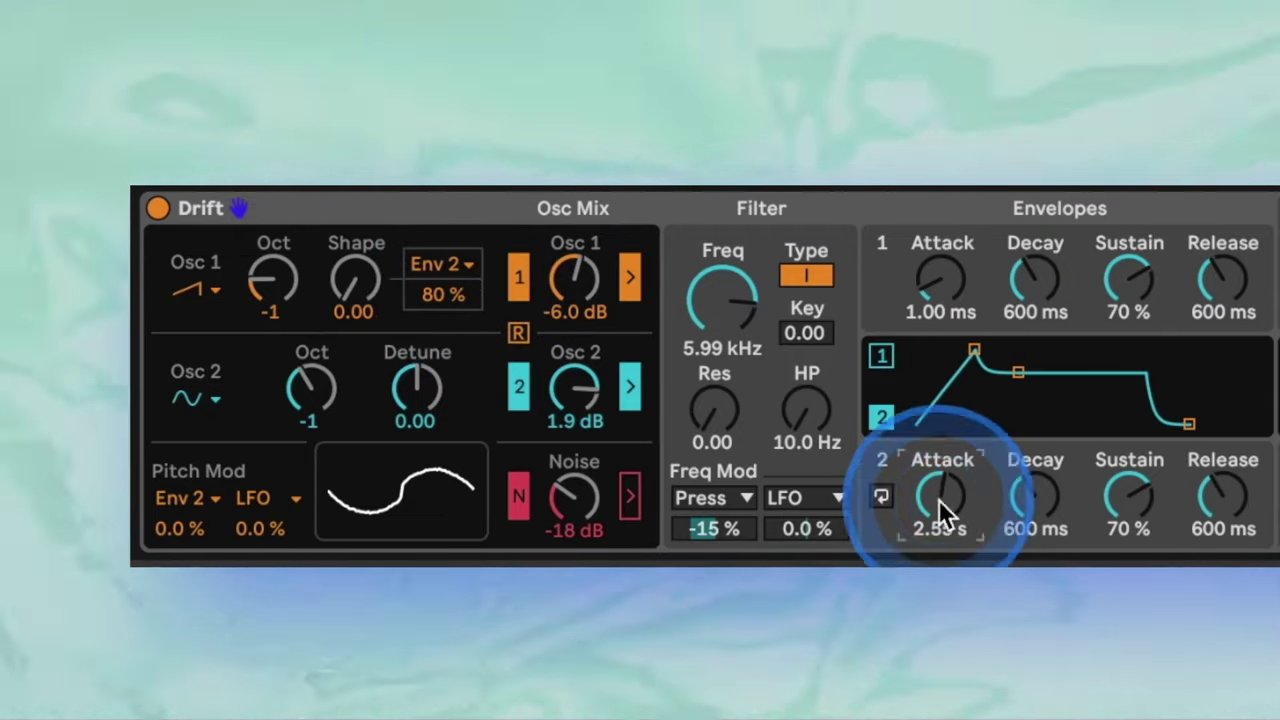
left_click_drag(1035, 490, 1035, 475)
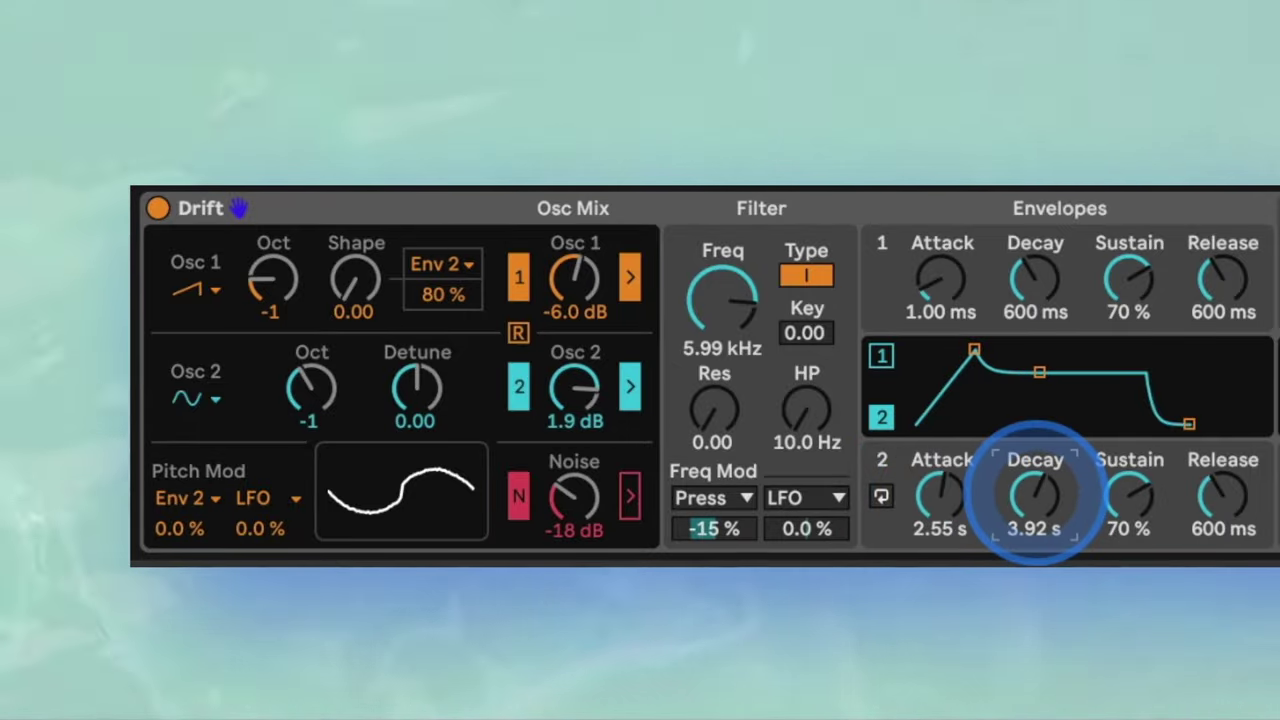
left_click(1130, 490)
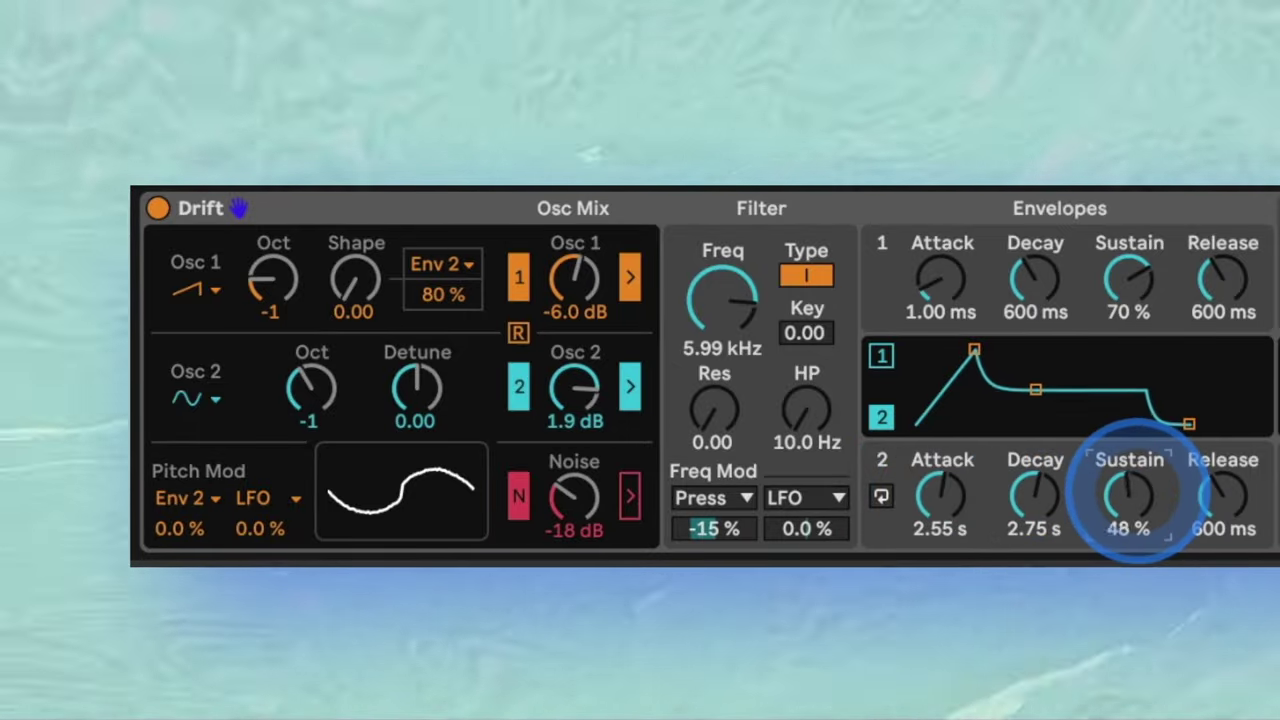
left_click_drag(1188, 424, 1145, 395)
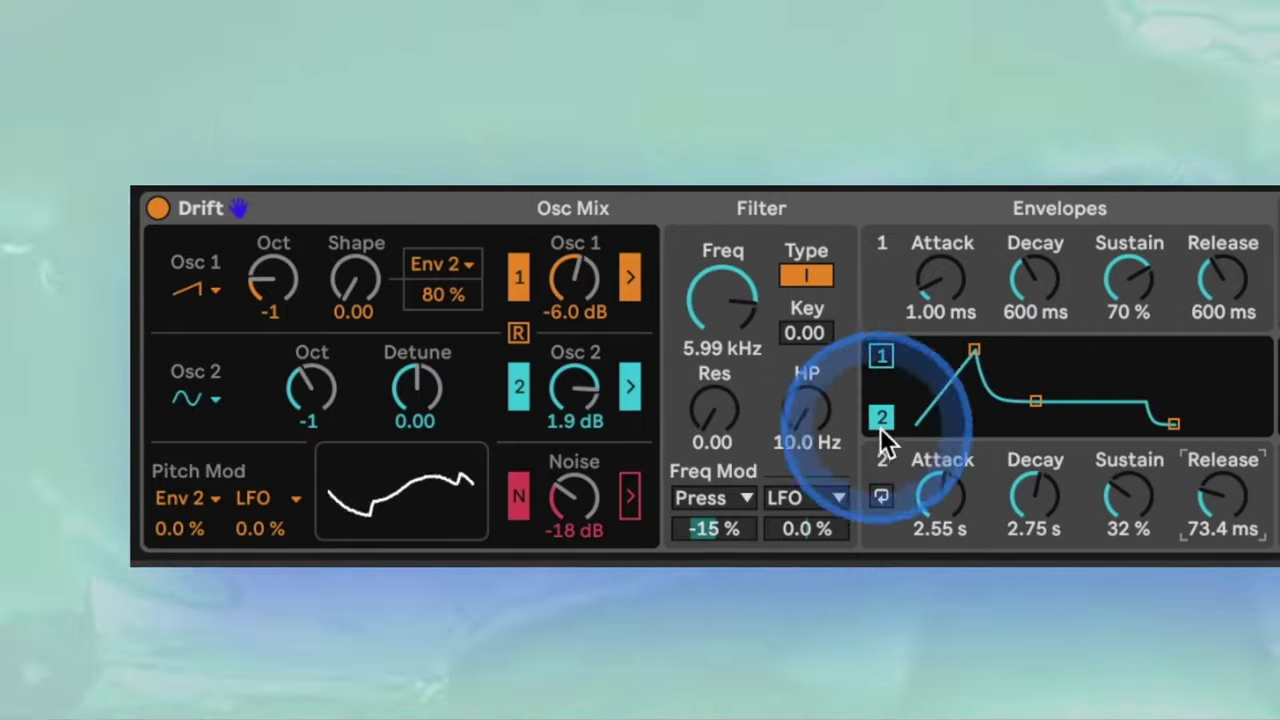
- Reset the Env 2 shape amount to zero, then raise it to 16%
mouse_move(451, 306)
left_mouse_down()
mouse_move(450, 330)
mouse_move(449, 302)
left_mouse_up()
key("Delete")
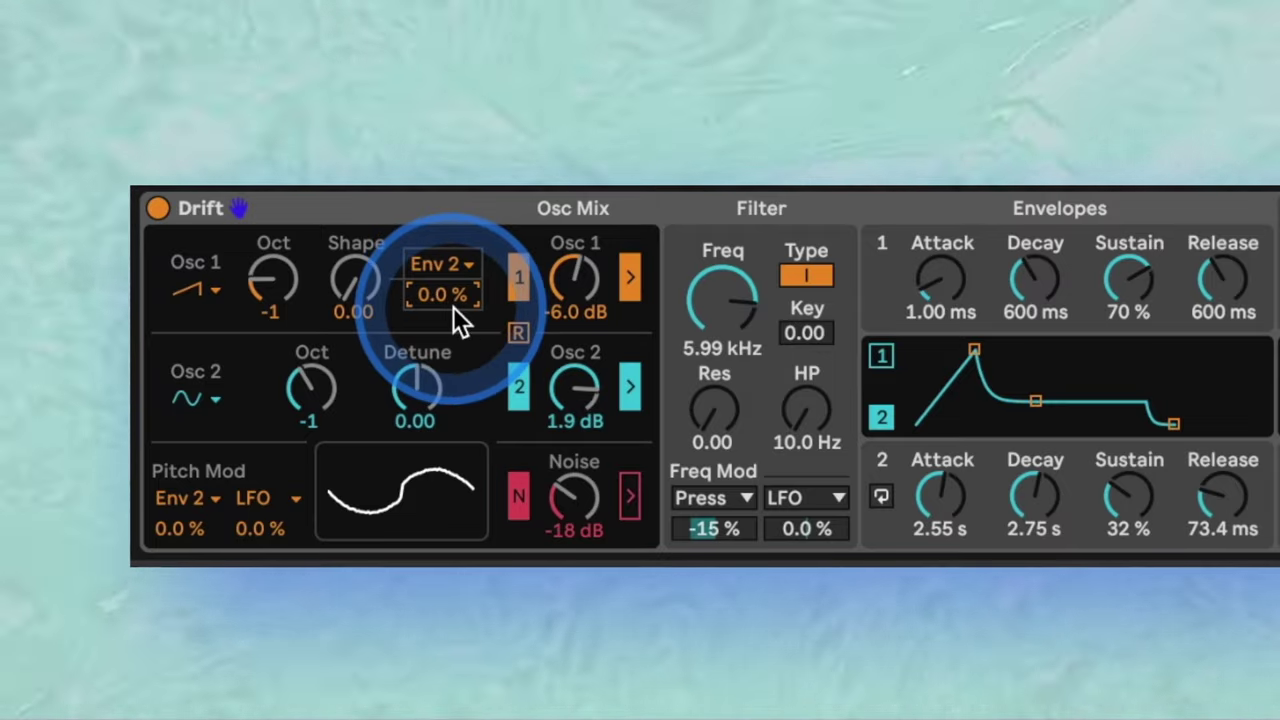
mouse_move(445, 295)
left_mouse_down()
mouse_move(445, 220)
mouse_move(452, 293)
left_mouse_up()
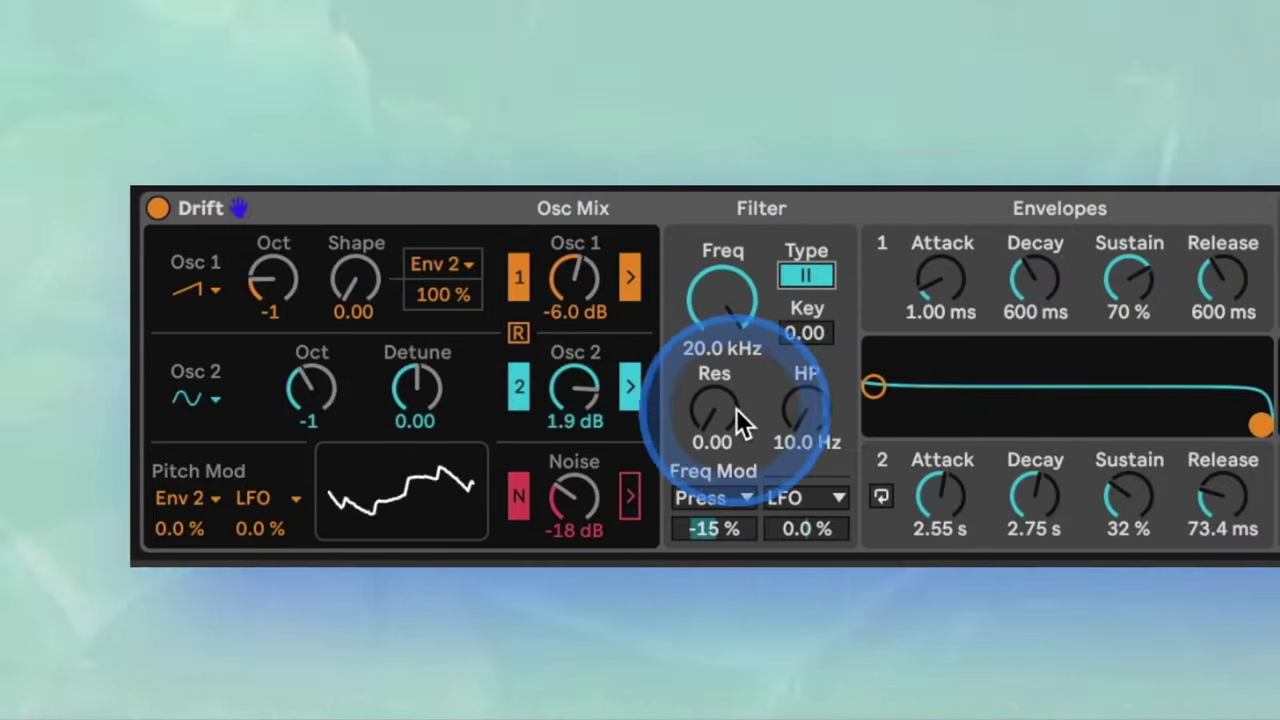
- Set filter resonance to 0.50 and settle the cutoff at 16.1 kHz
left_click_drag(721, 415, 721, 360)
mouse_move(722, 300)
left_mouse_down()
mouse_move(722, 405)
mouse_move(722, 300)
left_mouse_up()
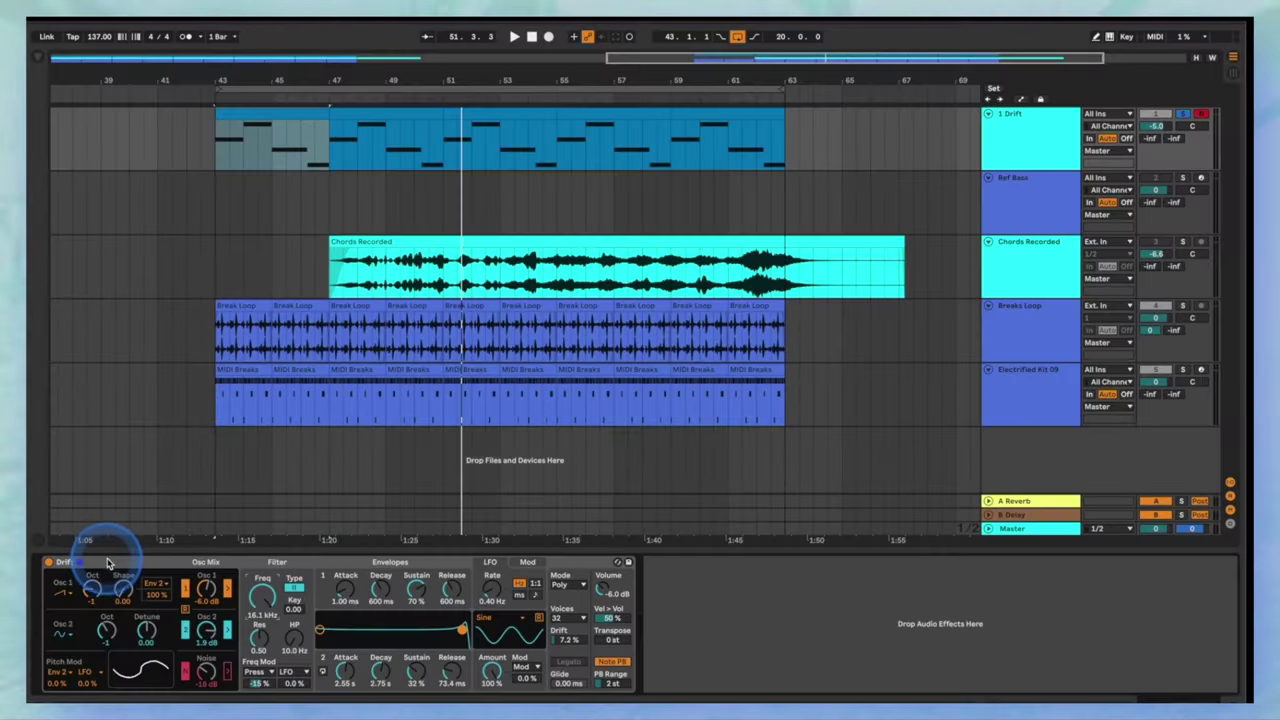
- Group Drift into an Instrument Rack, mapping Freq to Macro 1 and Osc 1 Shape to Macro 2
left_click(108, 564)
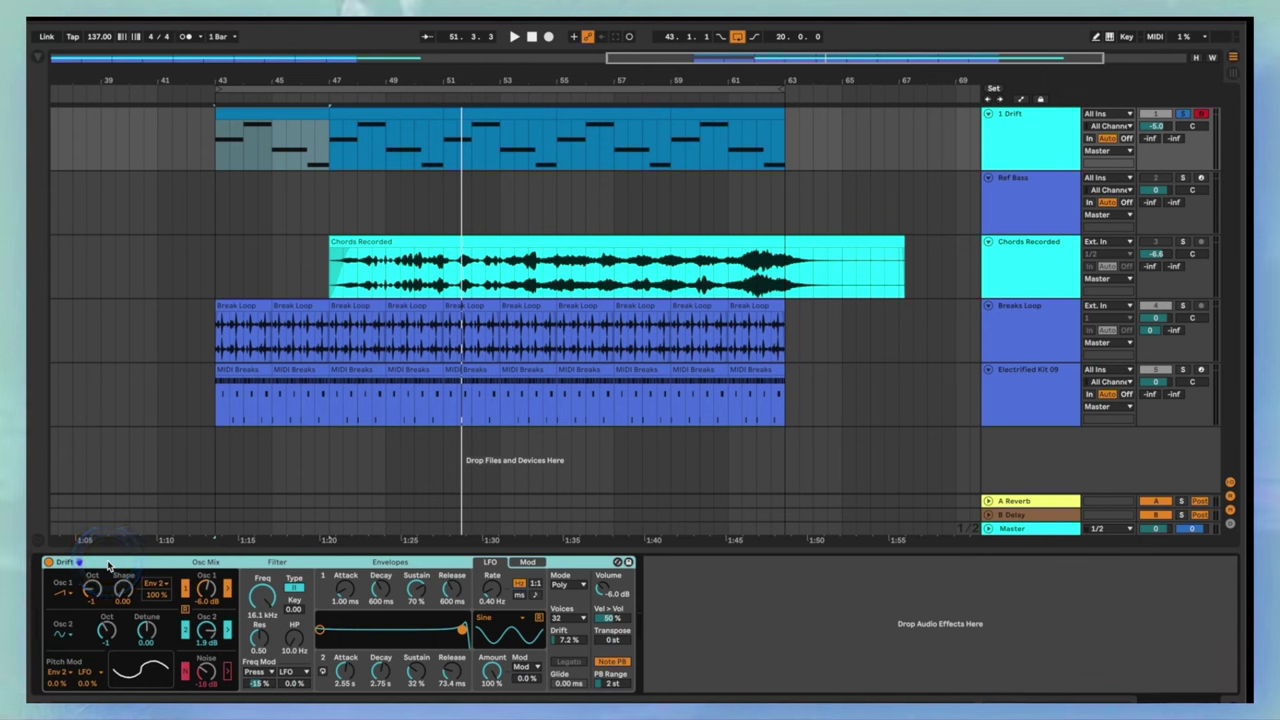
key("ctrl+g")
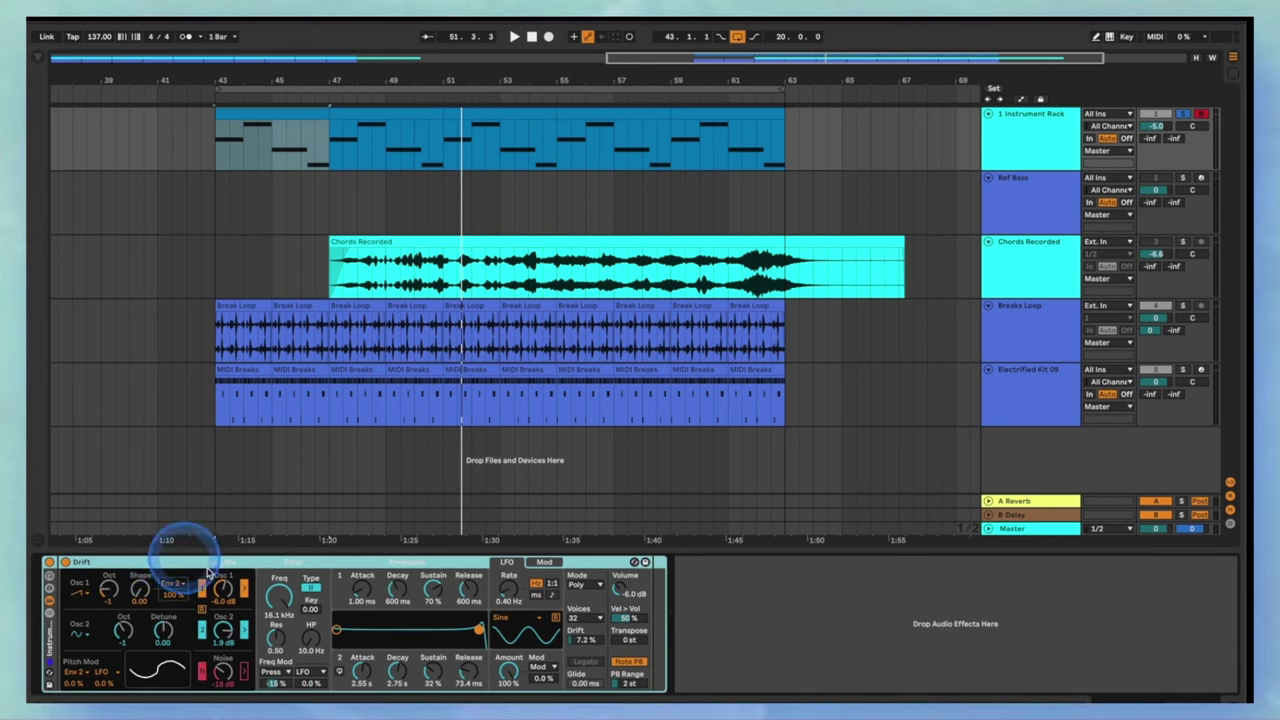
right_click(278, 598)
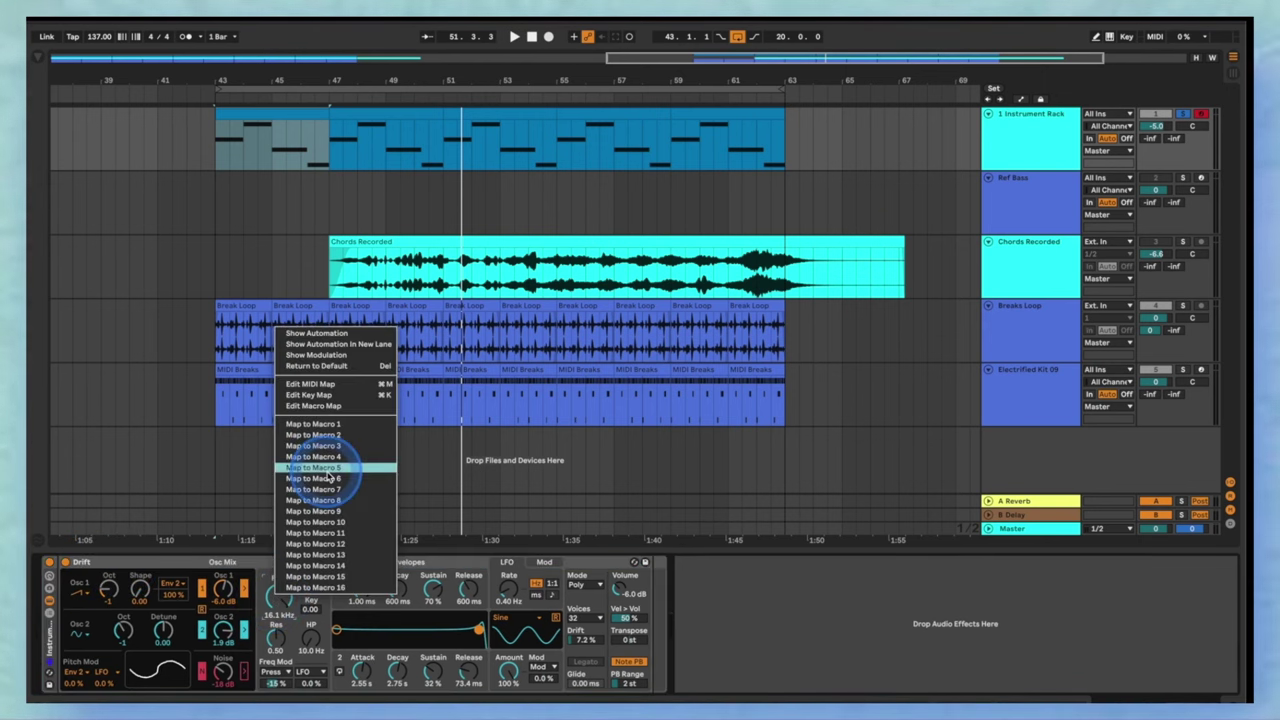
left_click(336, 426)
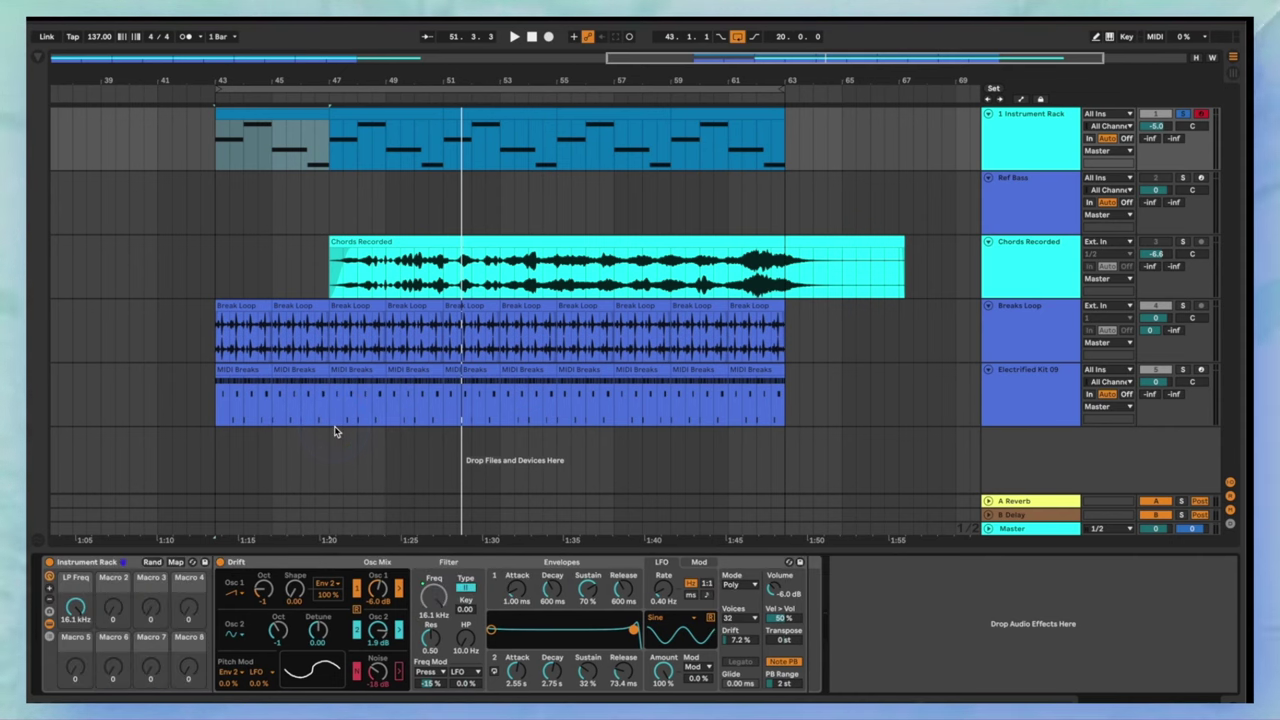
right_click(321, 598)
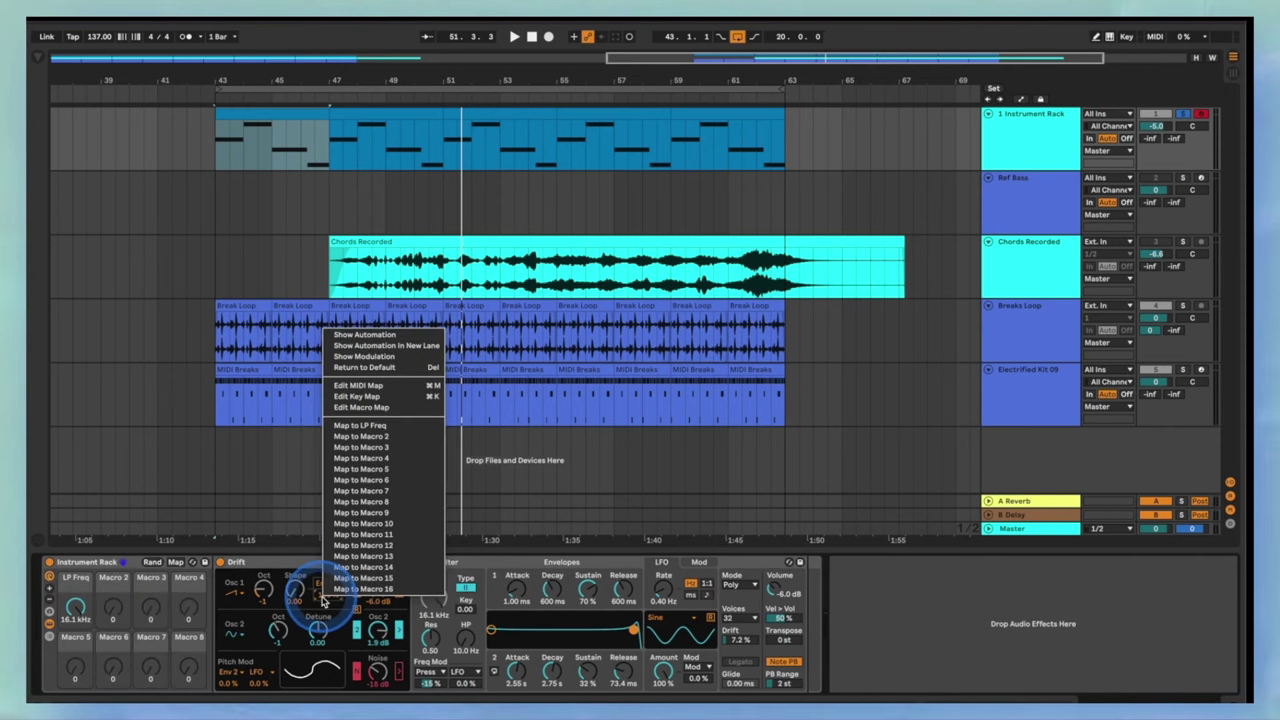
left_click(361, 437)
- Play back and sweep the LP Freq macro down to audition it
key("space")
left_click_drag(75, 605, 77, 612)
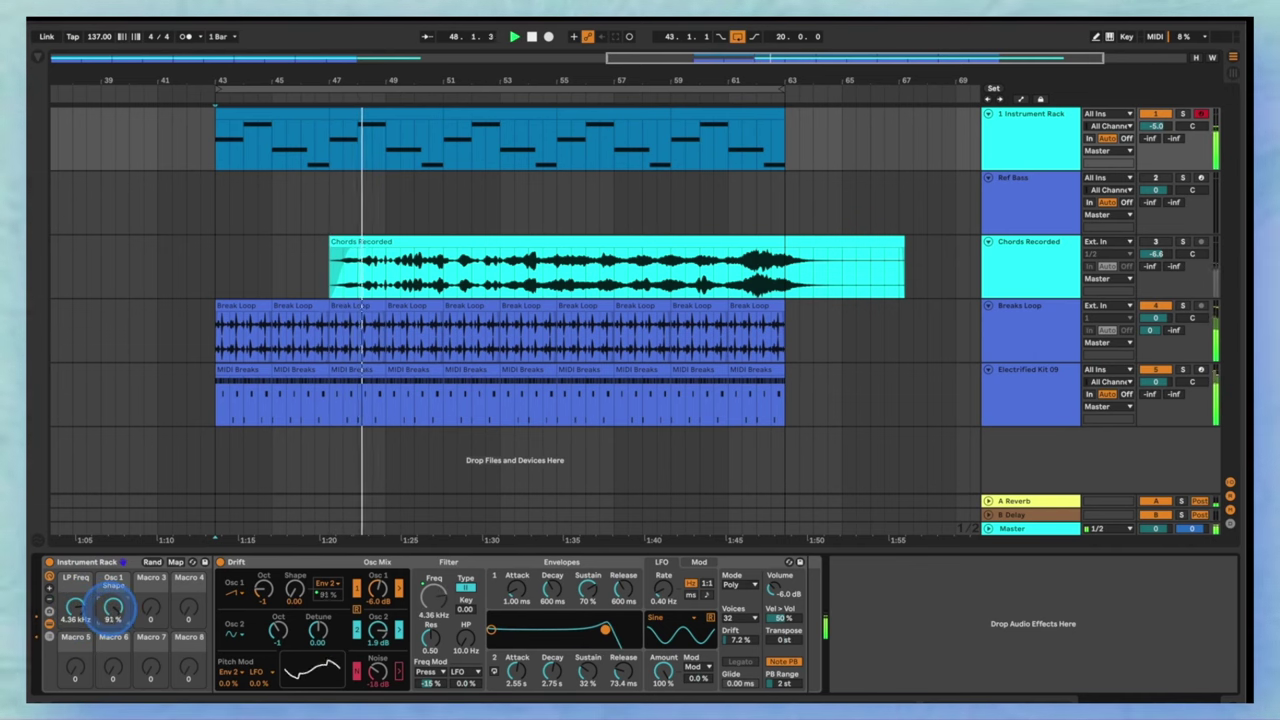
left_click_drag(75, 605, 75, 607)
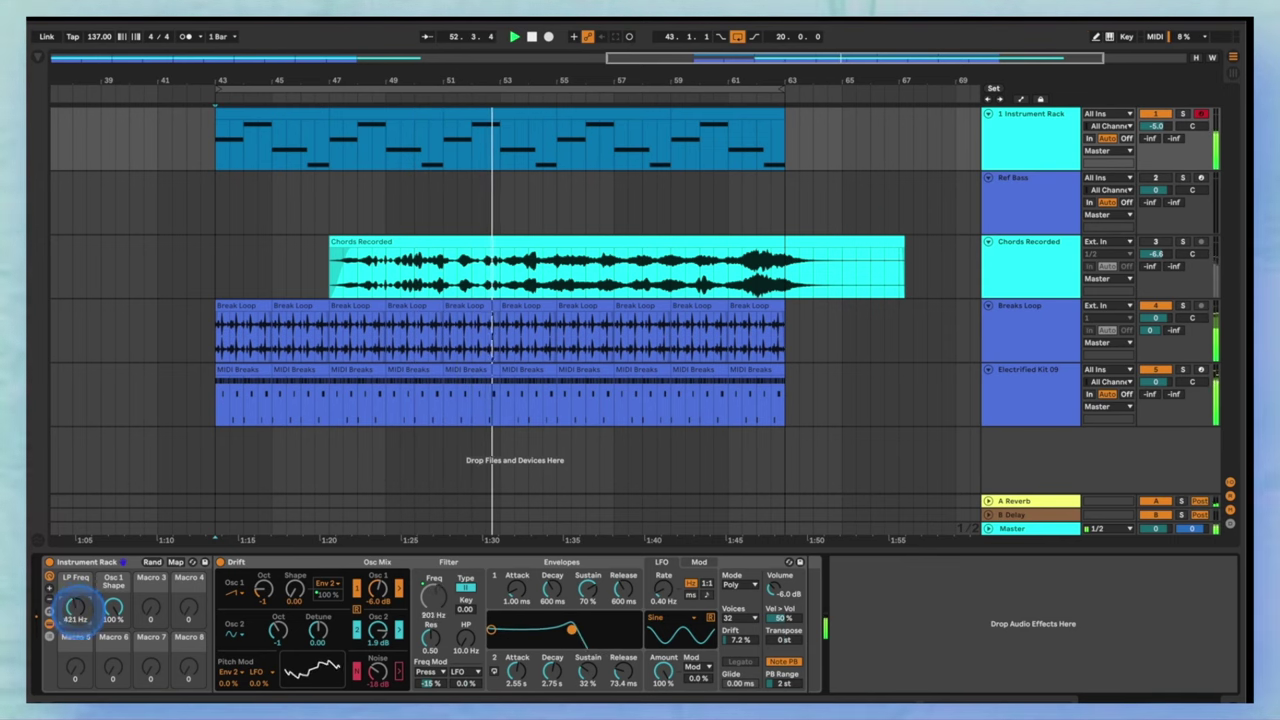
left_click_drag(75, 605, 75, 606)
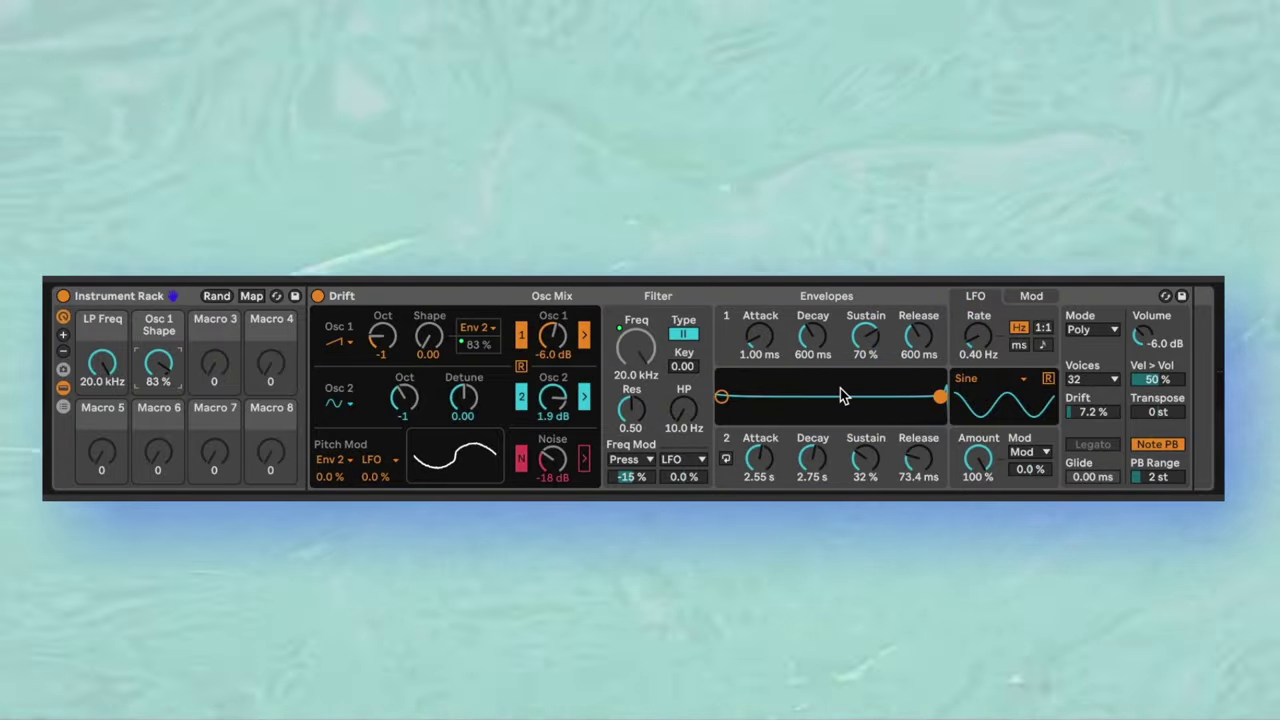
- Raise Envelope 1 sustain from 70% to 100% and show the Mod matrix
left_click_drag(865, 337, 865, 309)
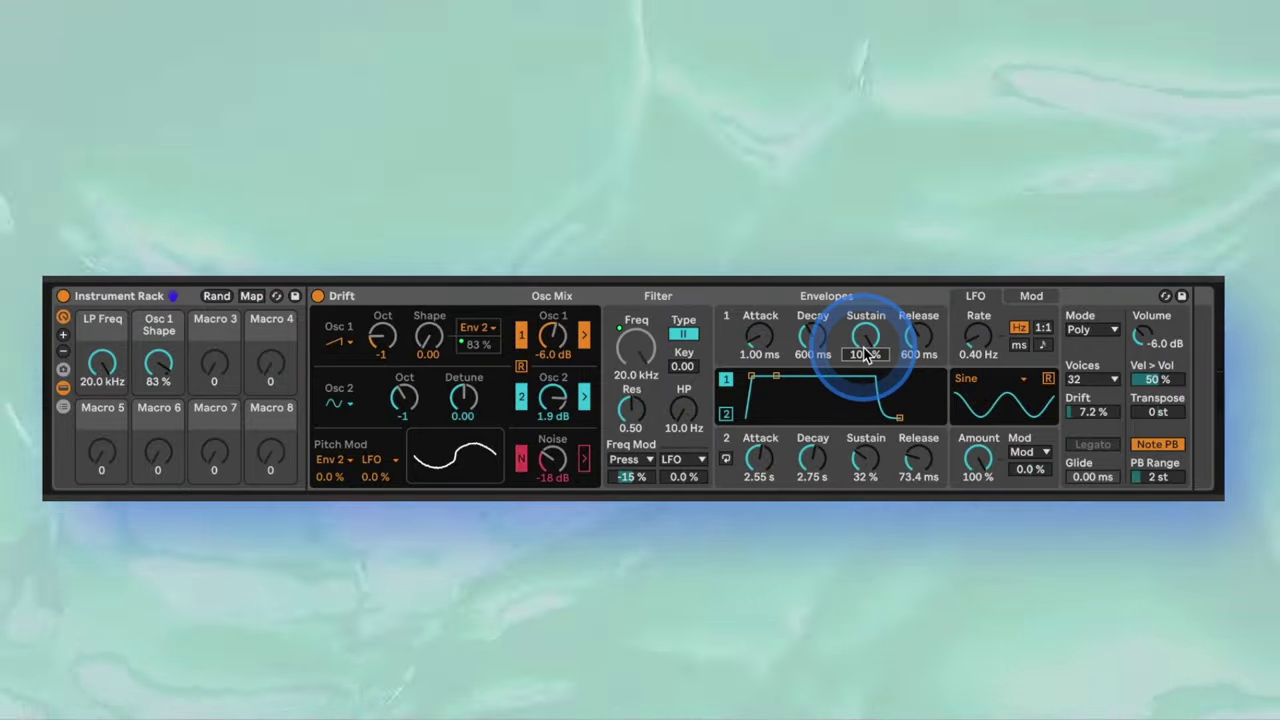
left_click(426, 340)
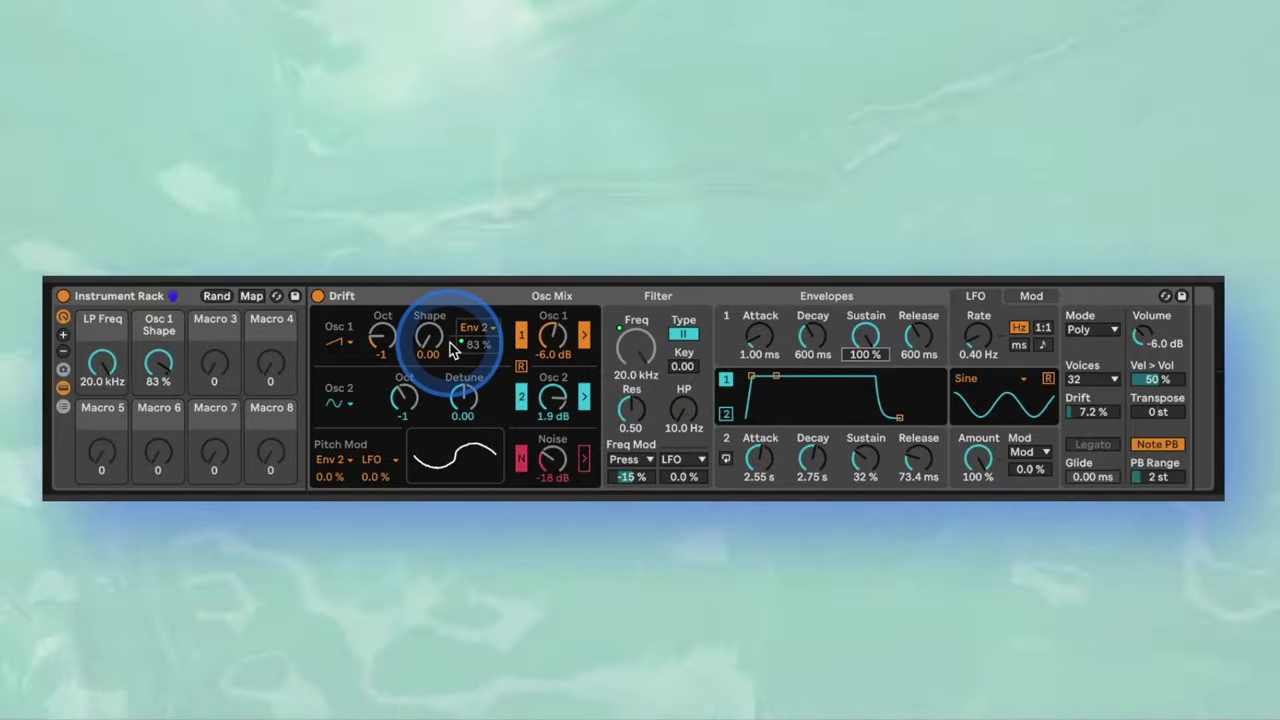
left_click(822, 412)
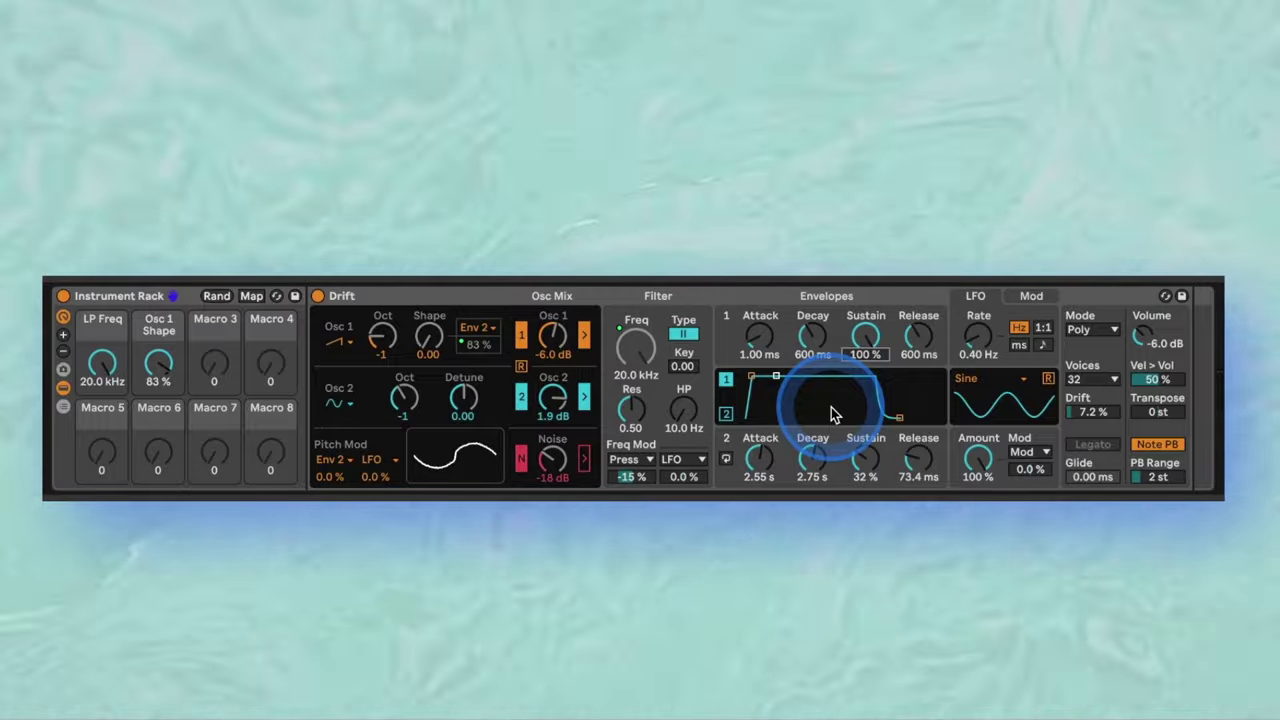
left_click(975, 345)
left_click(1030, 296)
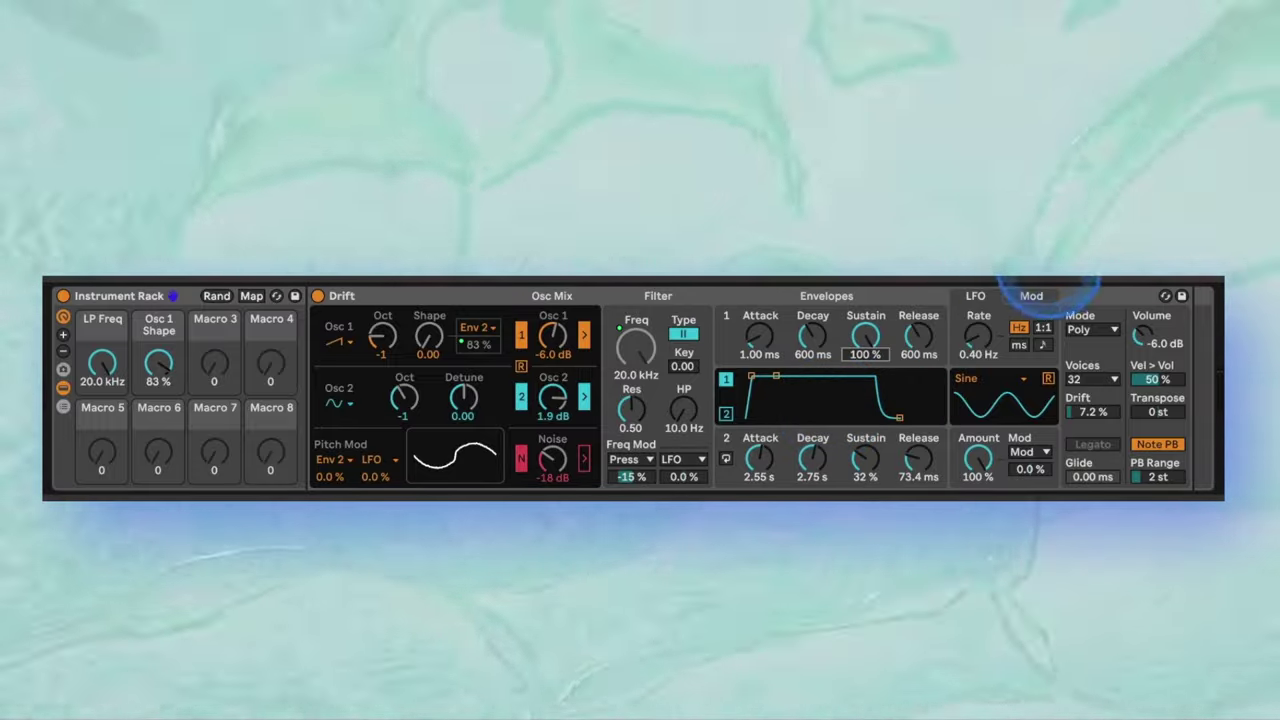
left_click(975, 345)
left_click(1030, 296)
left_click(1032, 295)
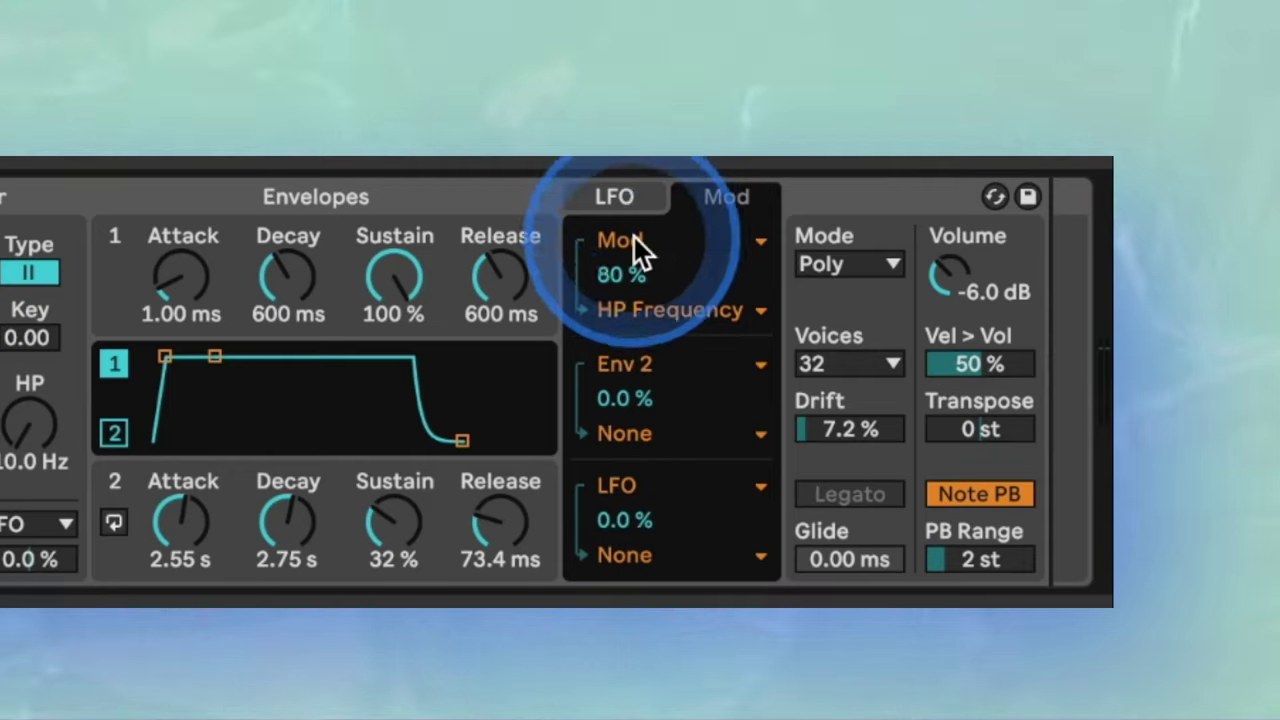
- Route the LFO to LP Frequency in the first mod slot at 41%
left_click(634, 240)
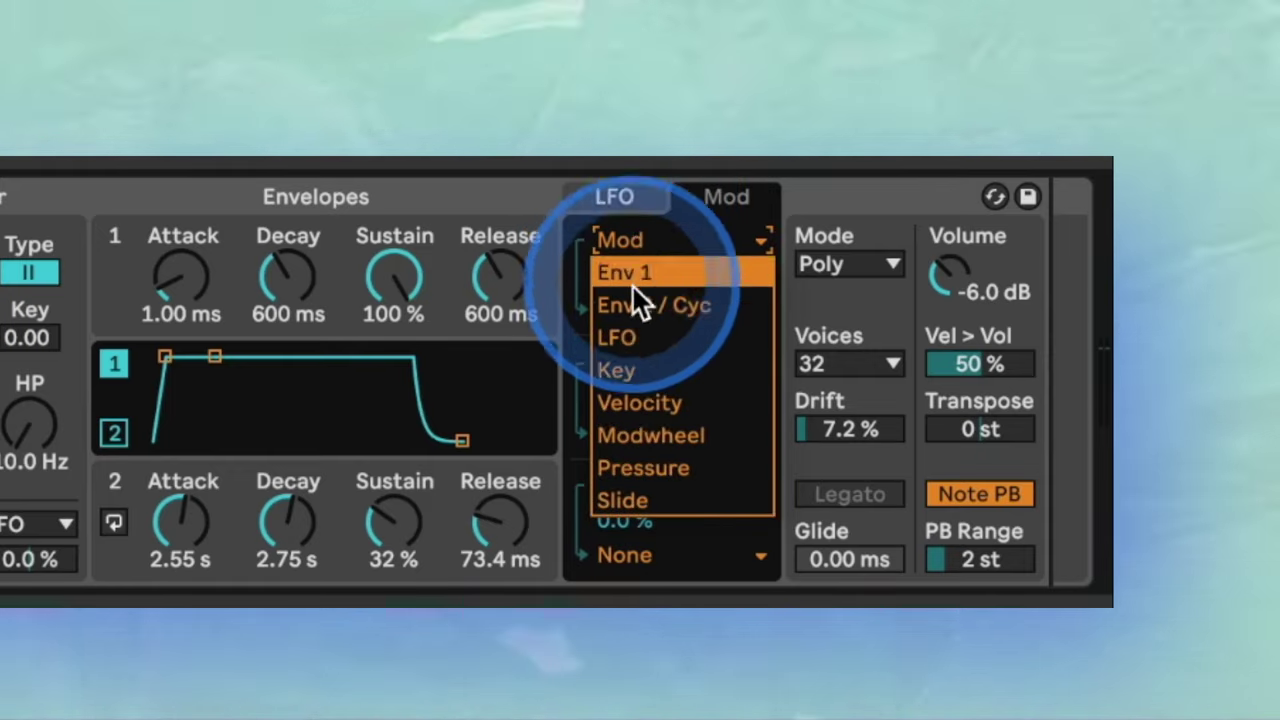
left_click(628, 337)
left_click(648, 310)
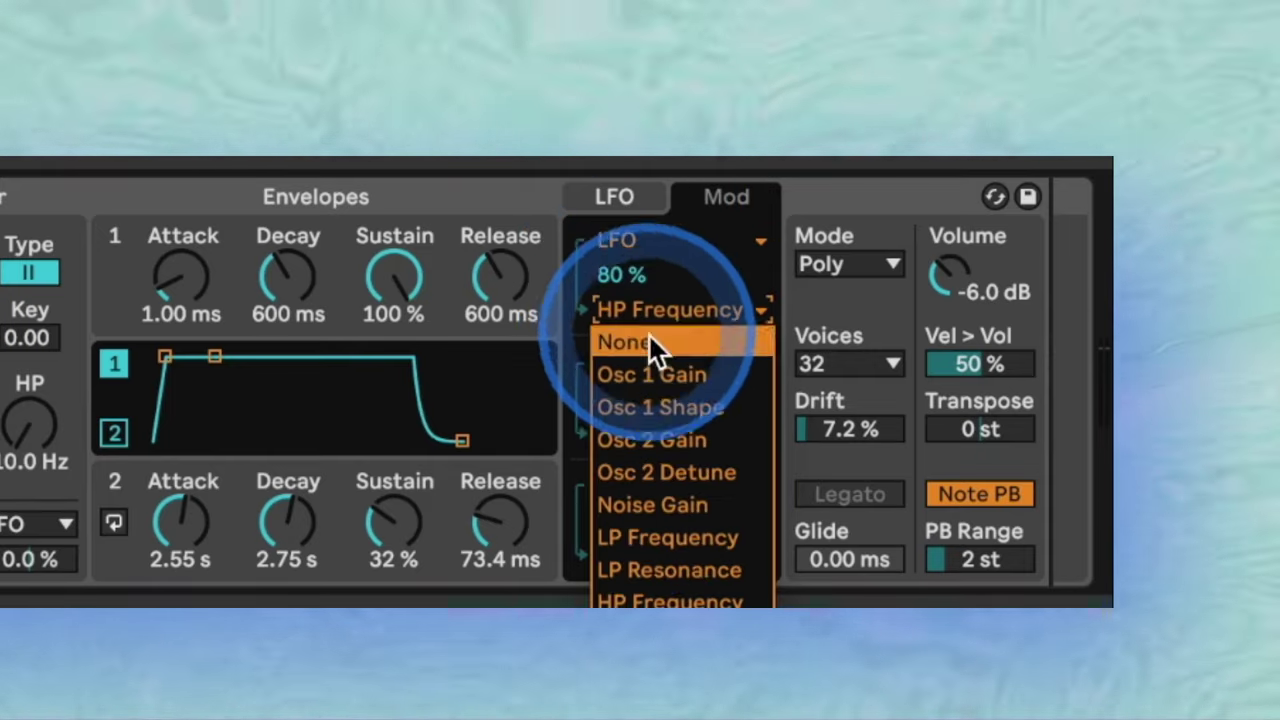
left_click(643, 541)
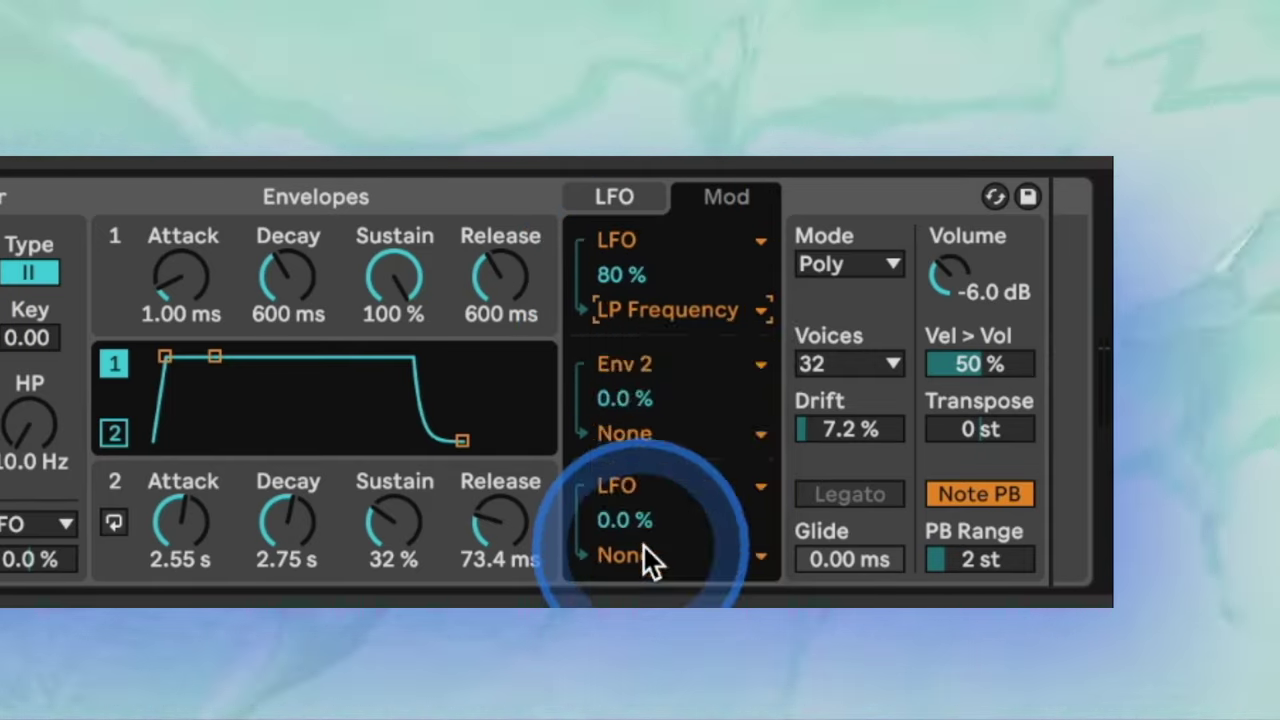
left_click_drag(620, 278, 622, 305)
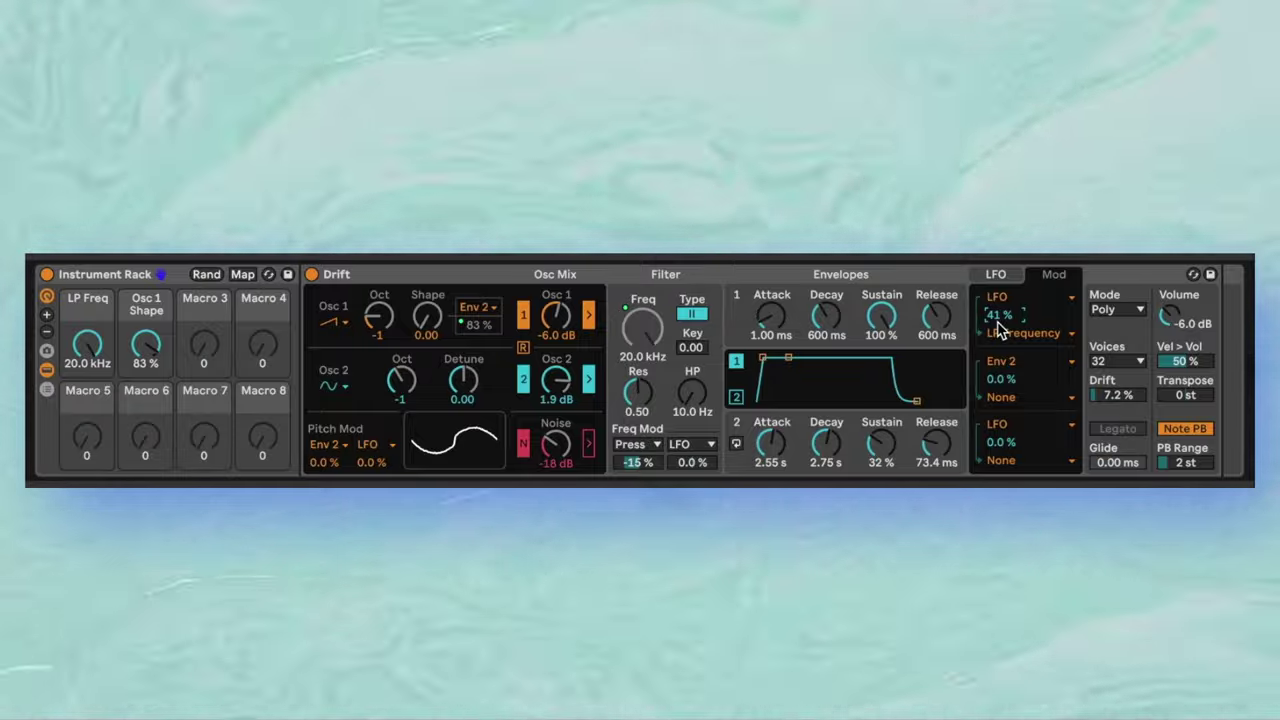
- Set the LFO rate to about 3.29 Hz with the LFO amount at 100%
left_click(996, 276)
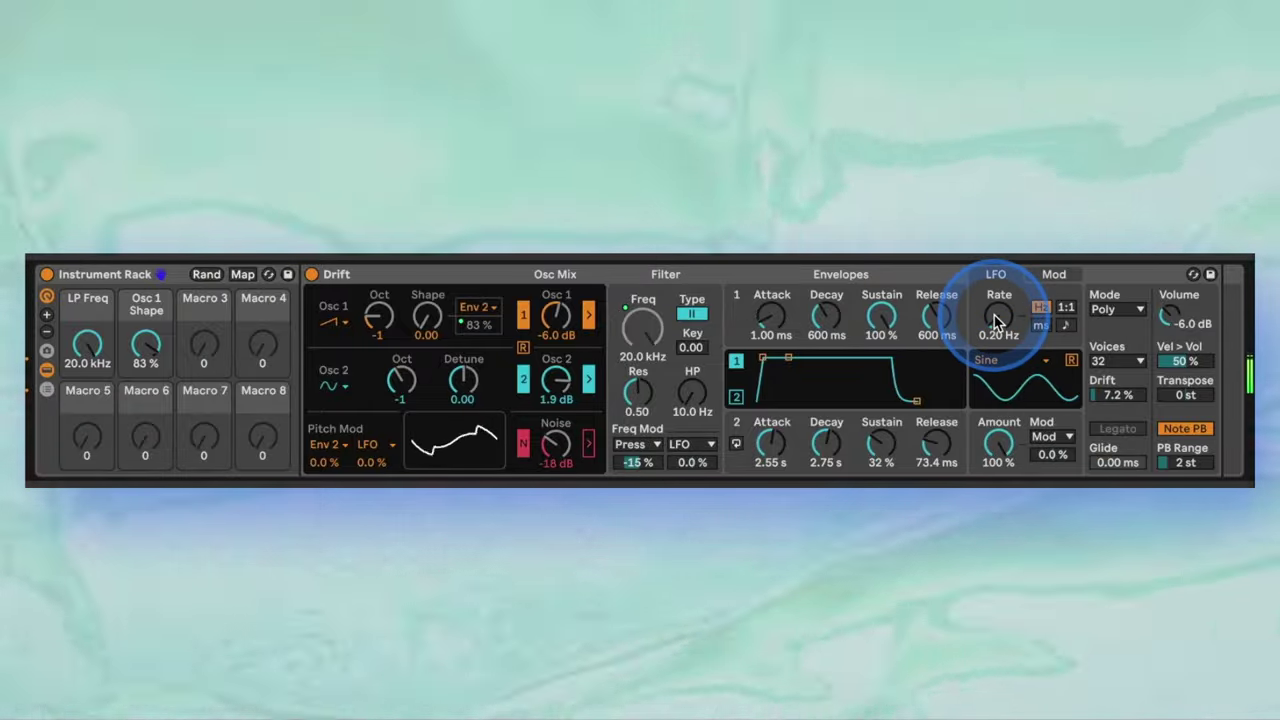
left_click_drag(997, 327, 998, 296)
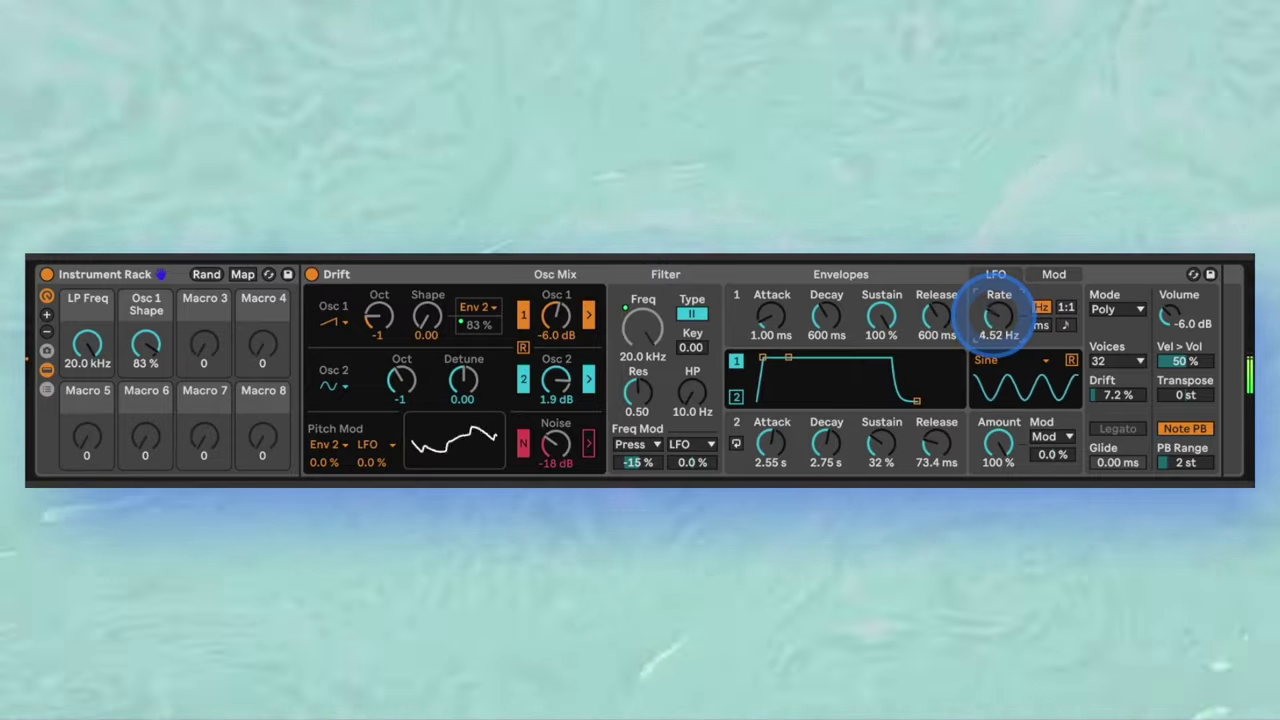
left_click_drag(997, 314, 997, 316)
left_click_drag(990, 447, 997, 445)
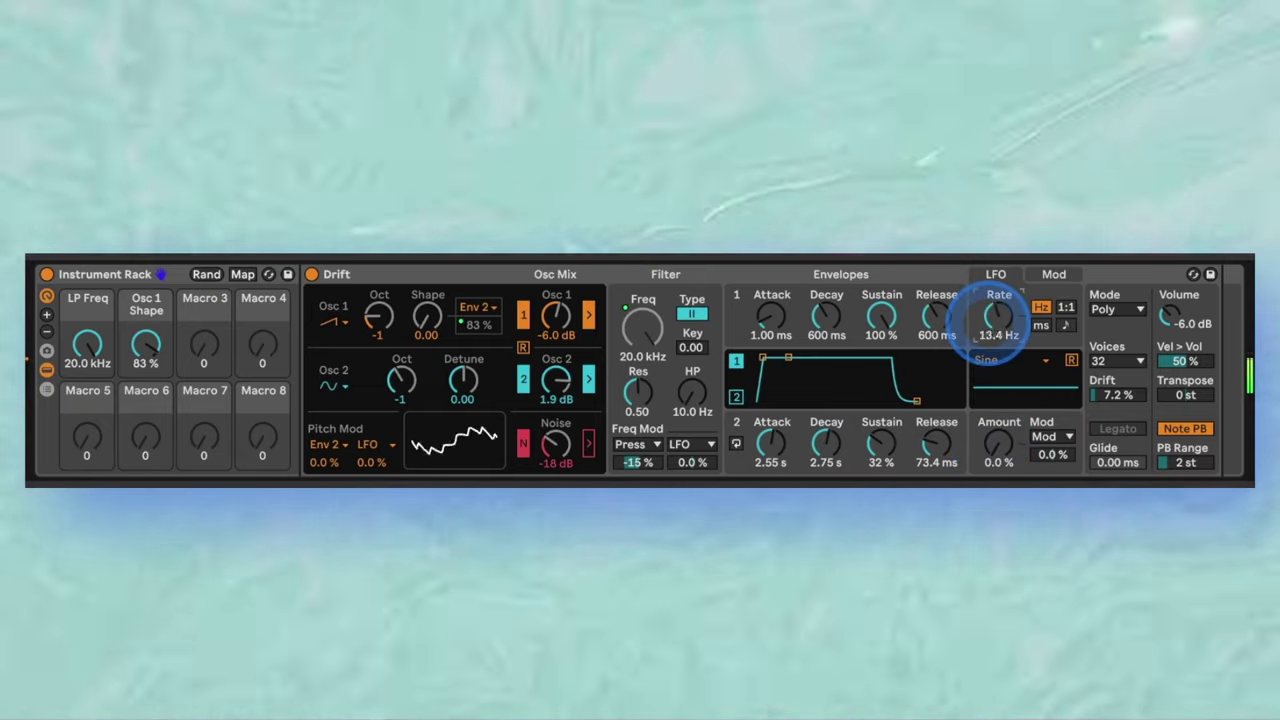
left_click_drag(990, 407, 997, 440)
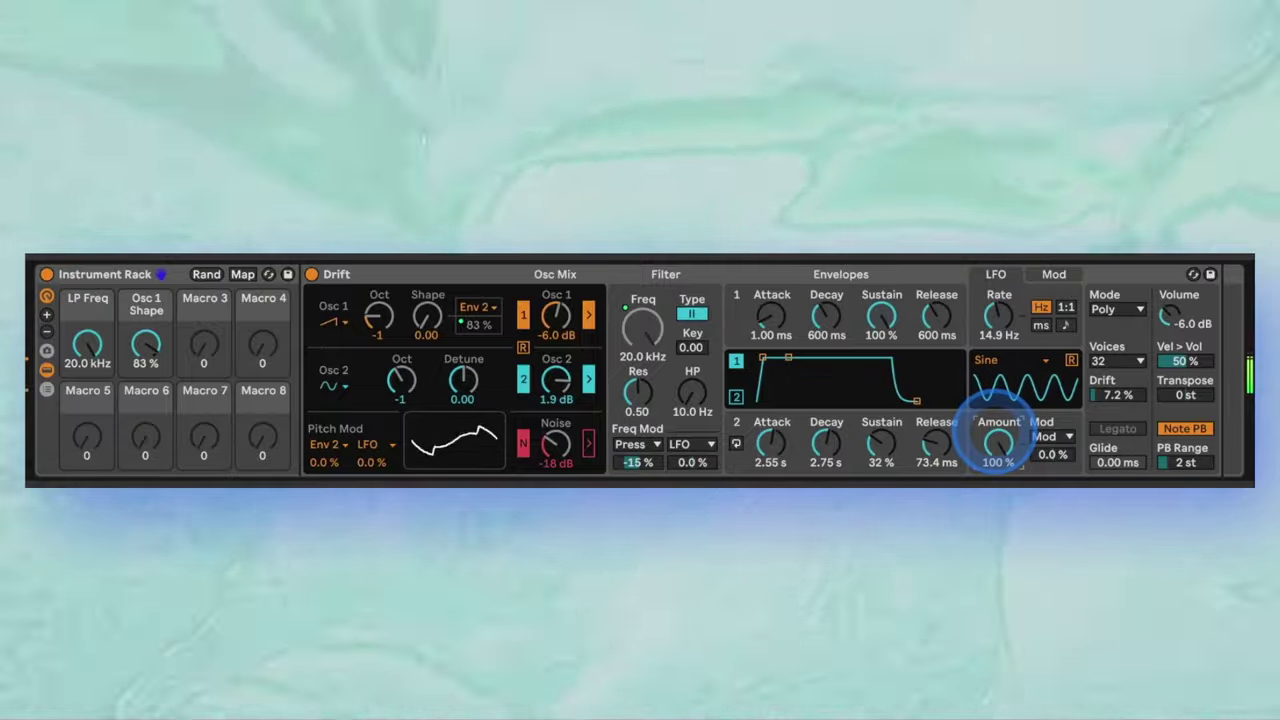
- Route the Env 2 mod slot to LFO Rate with a 33% amount
left_click(1053, 276)
left_click(1003, 395)
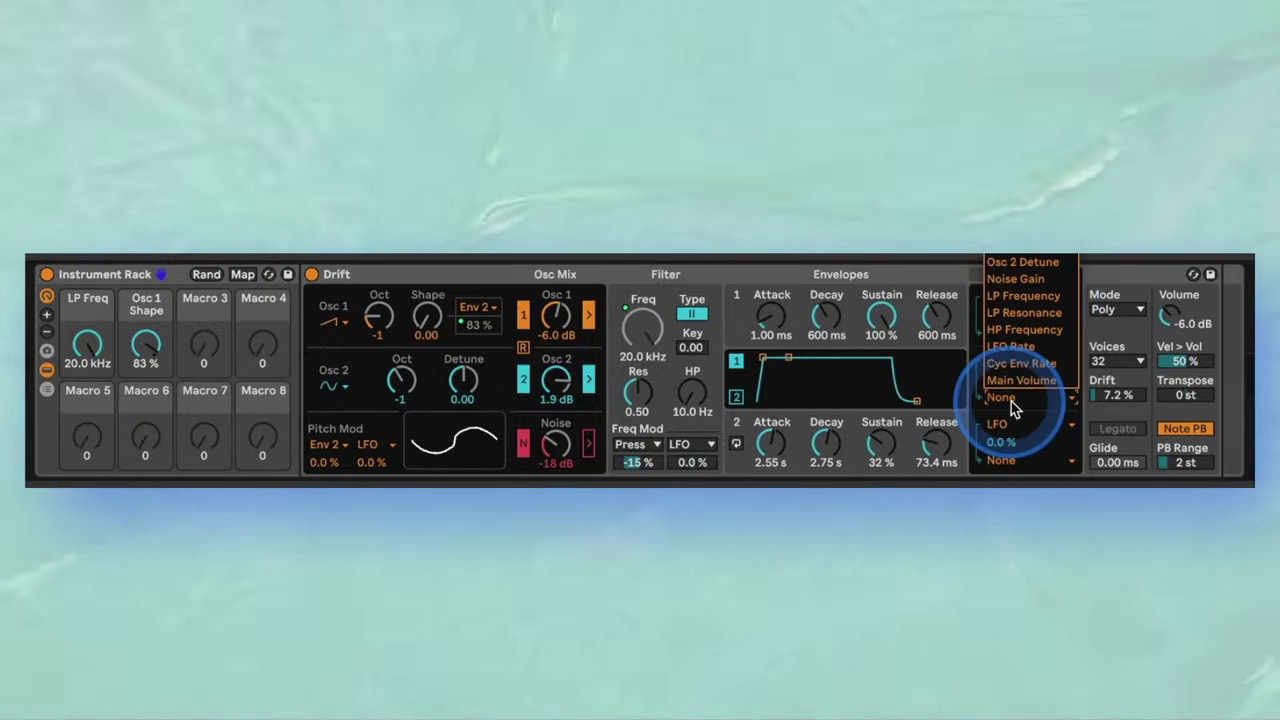
left_click(1020, 346)
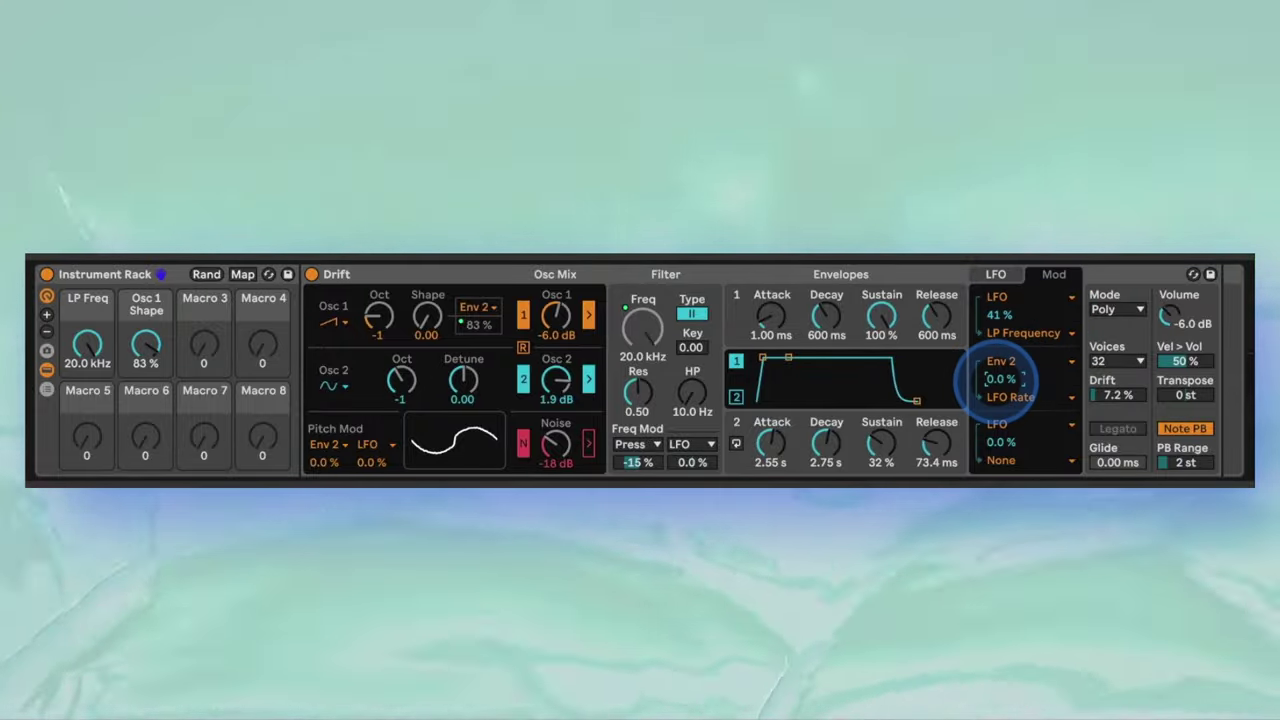
mouse_move(1000, 378)
left_mouse_down()
mouse_move(1000, 355)
mouse_move(999, 376)
left_mouse_up()
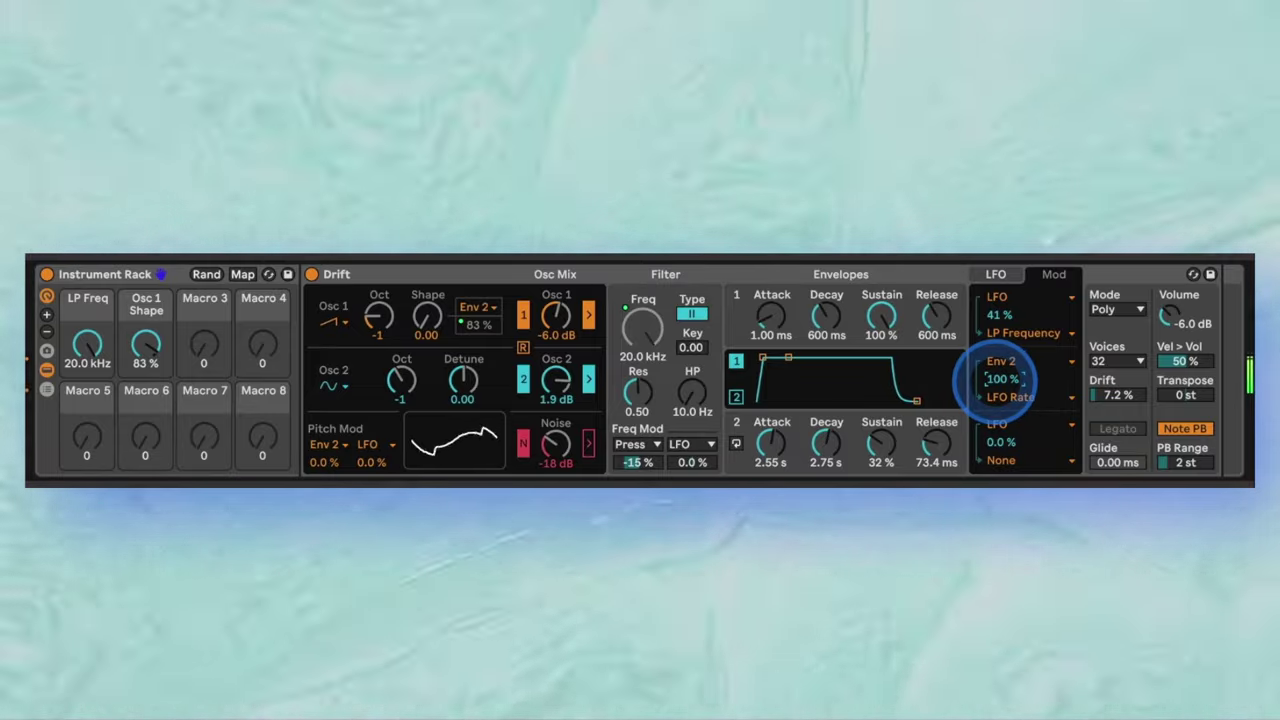
left_click_drag(999, 380, 999, 372)
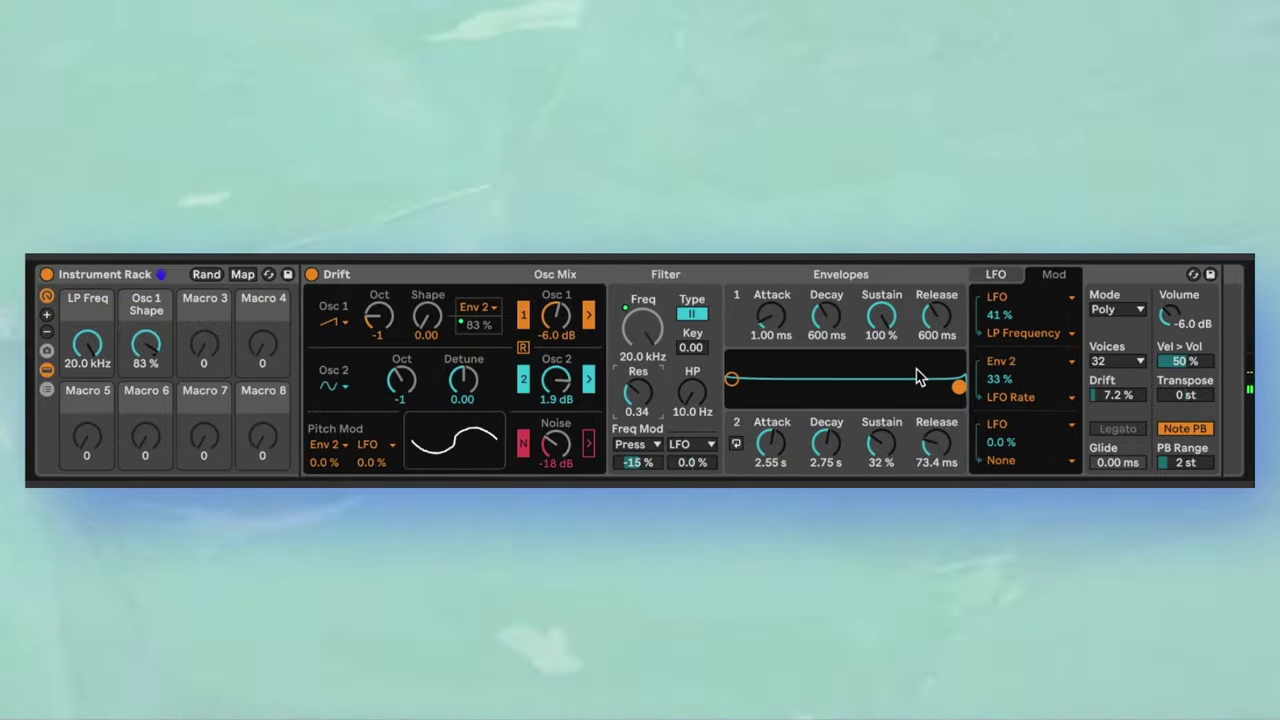
- Map the LFO Amount knob to Macro 3 (LFO Amt), then drop the LP Freq macro to 3.91 kHz
left_click(982, 280)
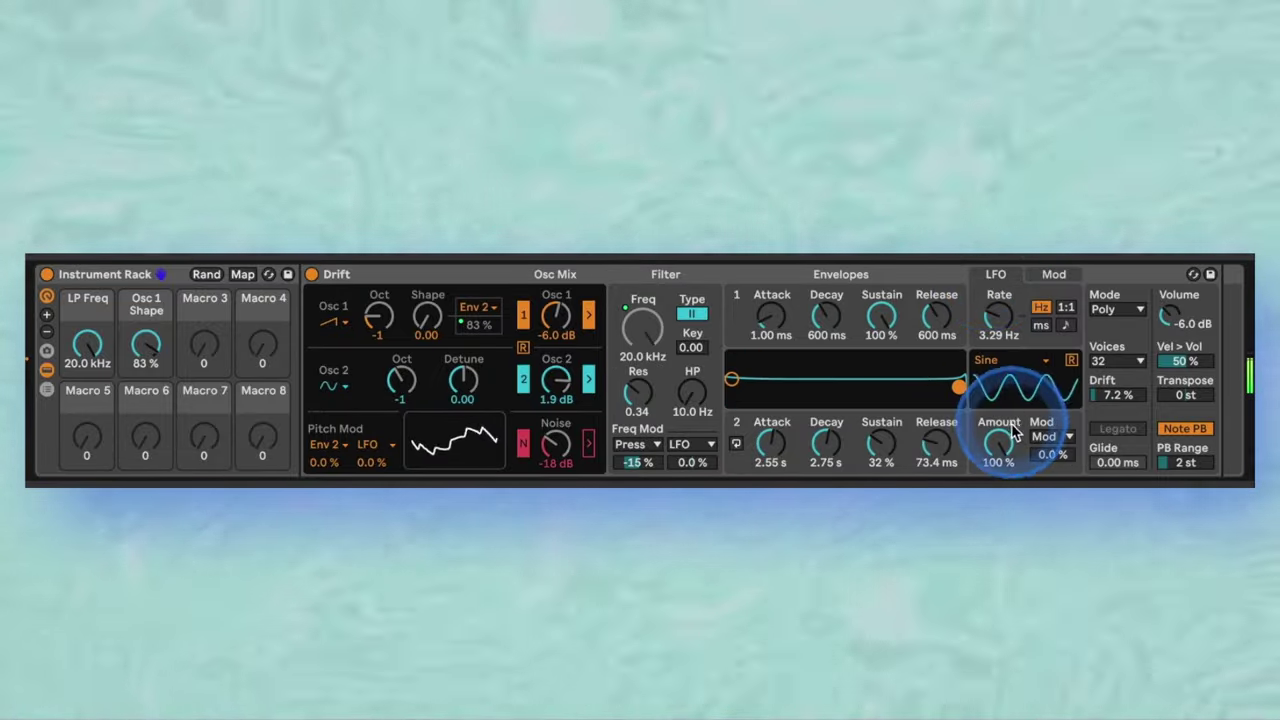
left_click(1047, 438)
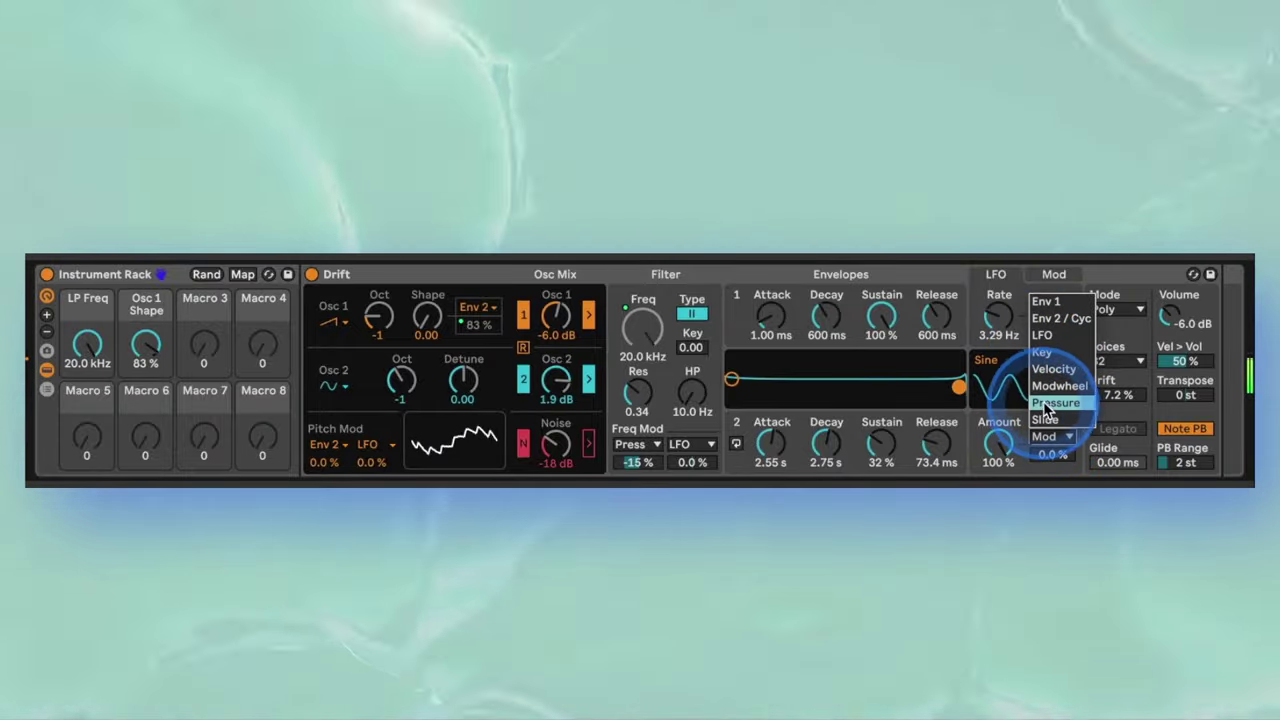
left_click(998, 446)
left_click_drag(998, 446, 1000, 445)
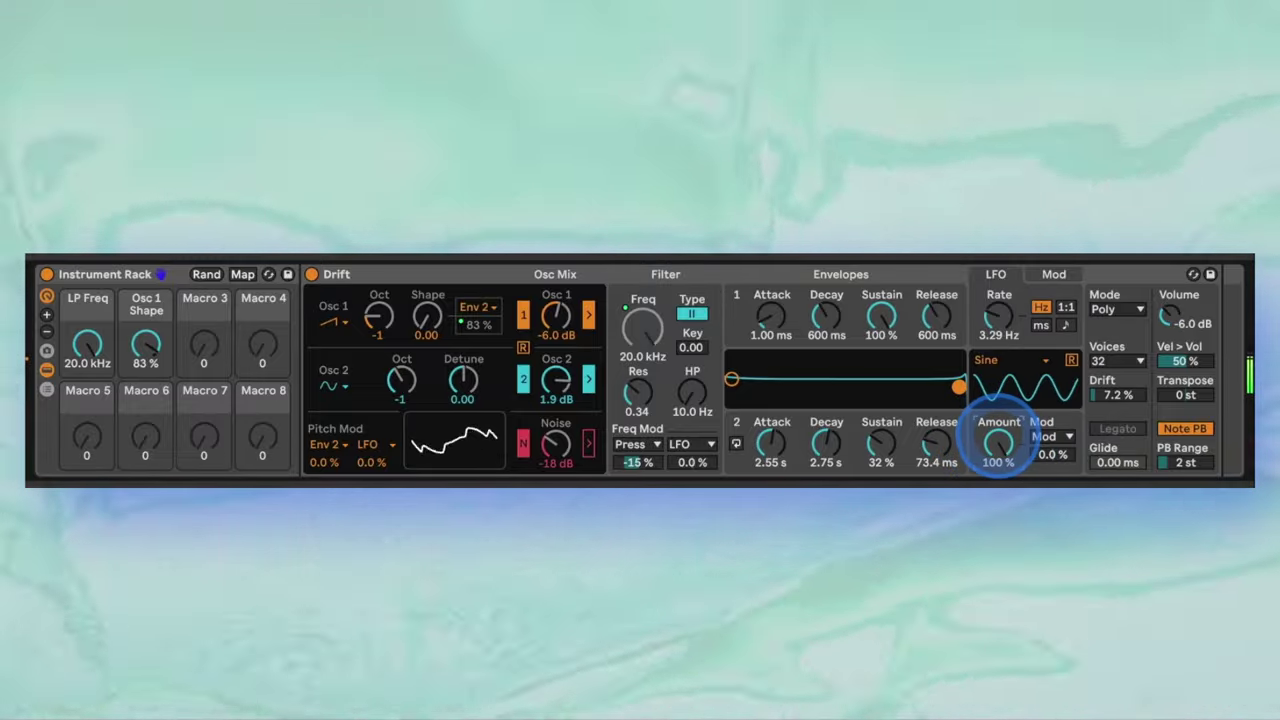
right_click(998, 446)
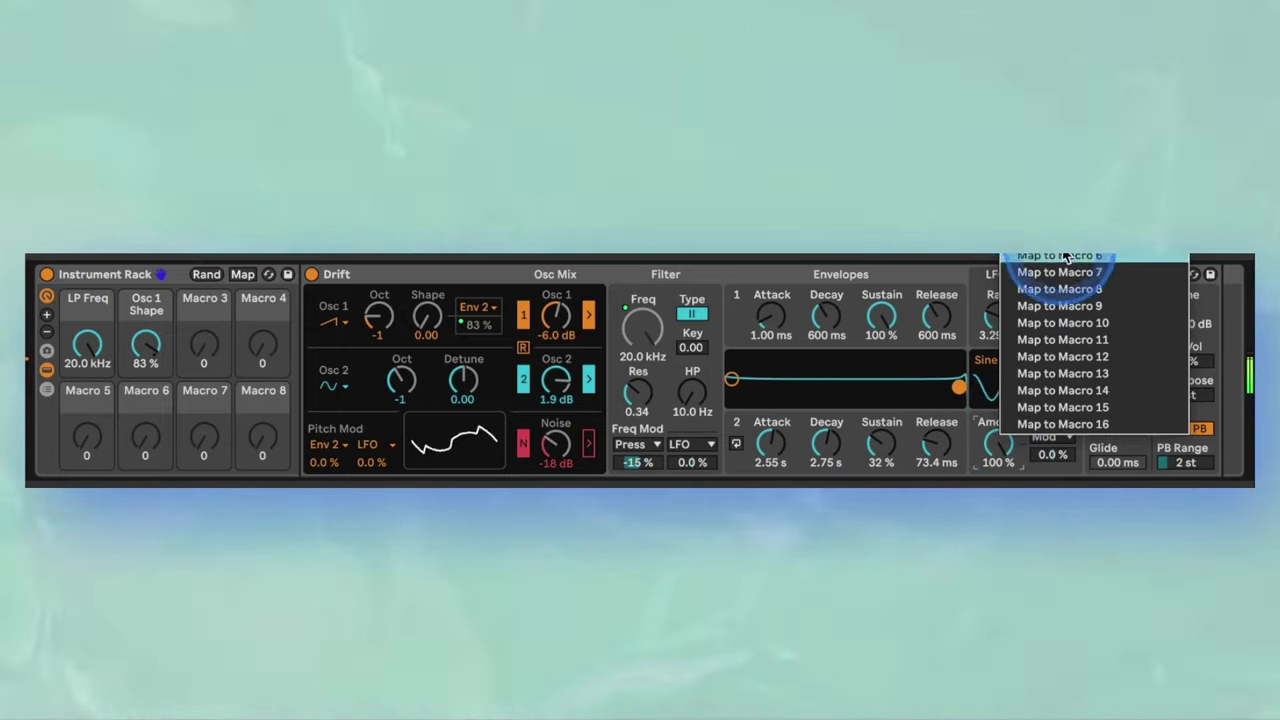
left_click(1055, 257)
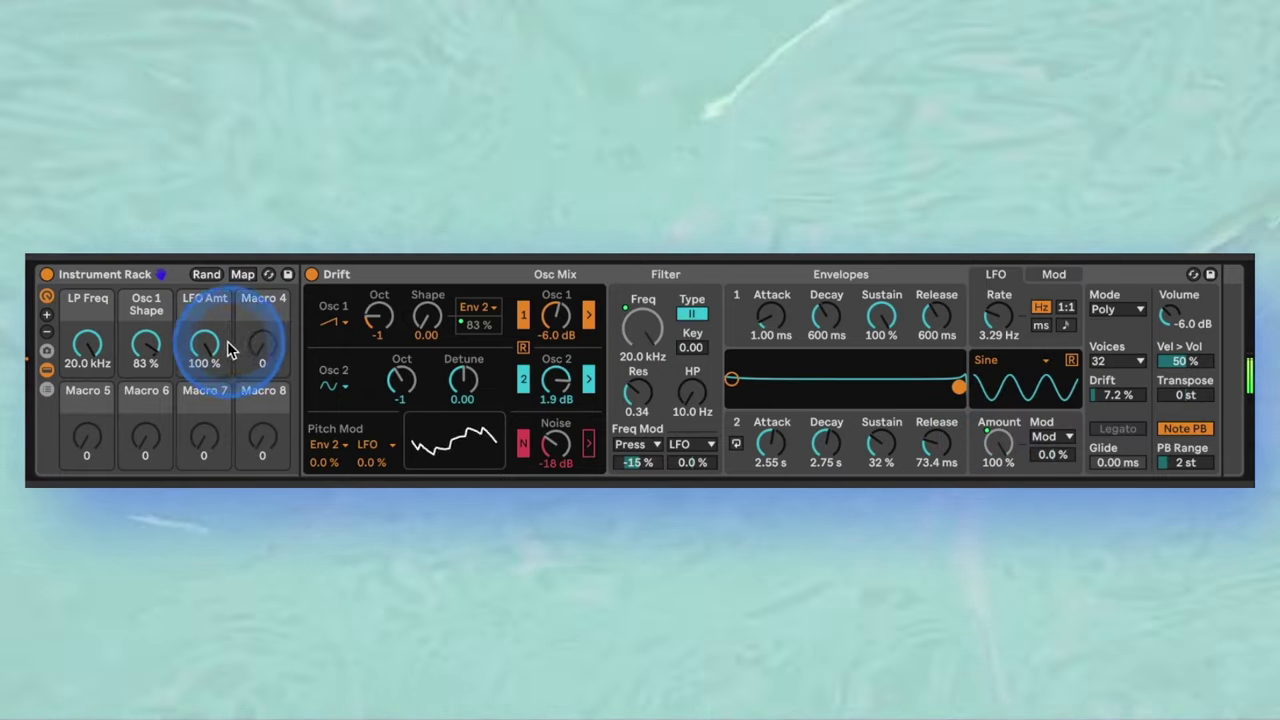
left_click_drag(87, 343, 87, 347)
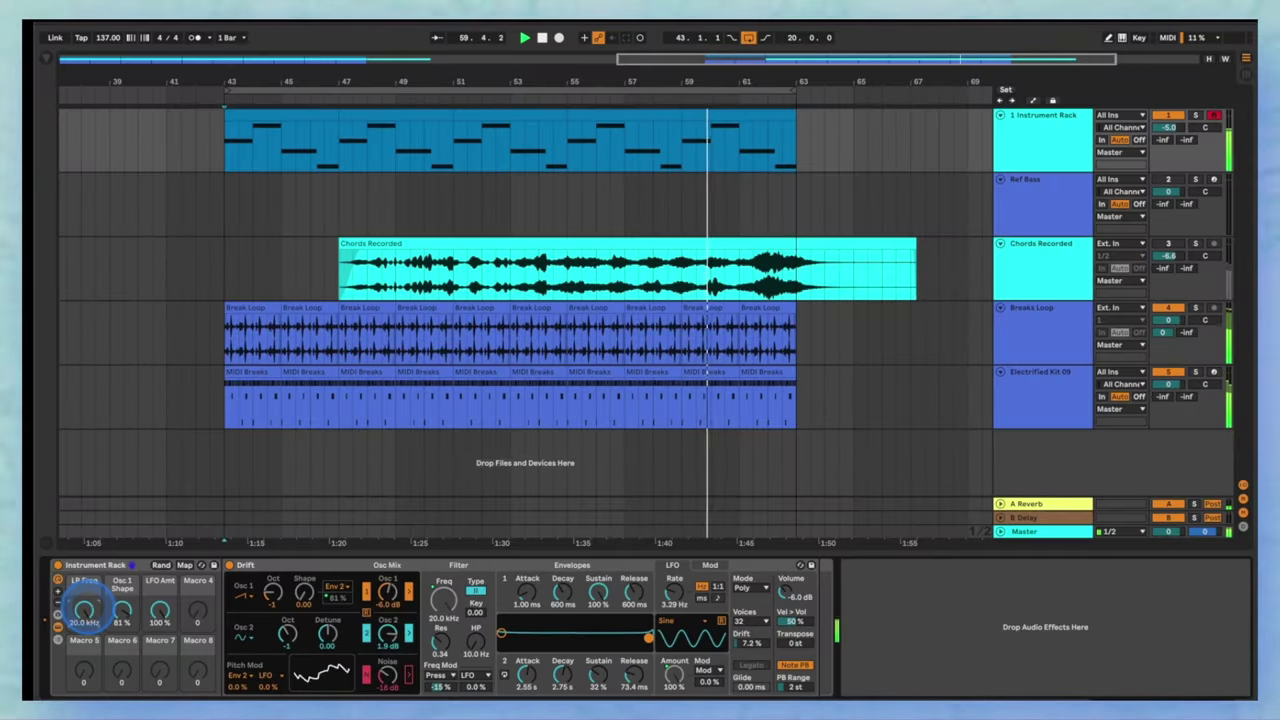
- During playback, sweep the LP Freq macro down and back up to 20.0 kHz
left_click_drag(85, 609, 121, 611)
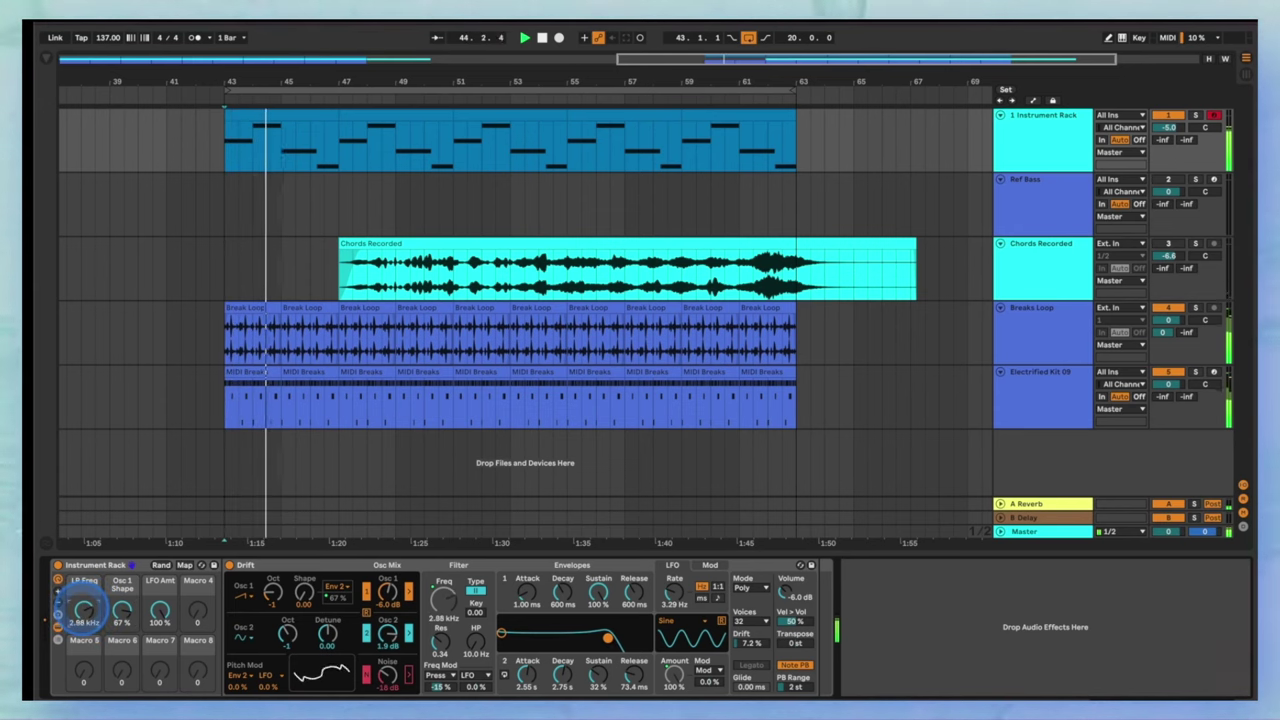
left_click_drag(85, 610, 85, 606)
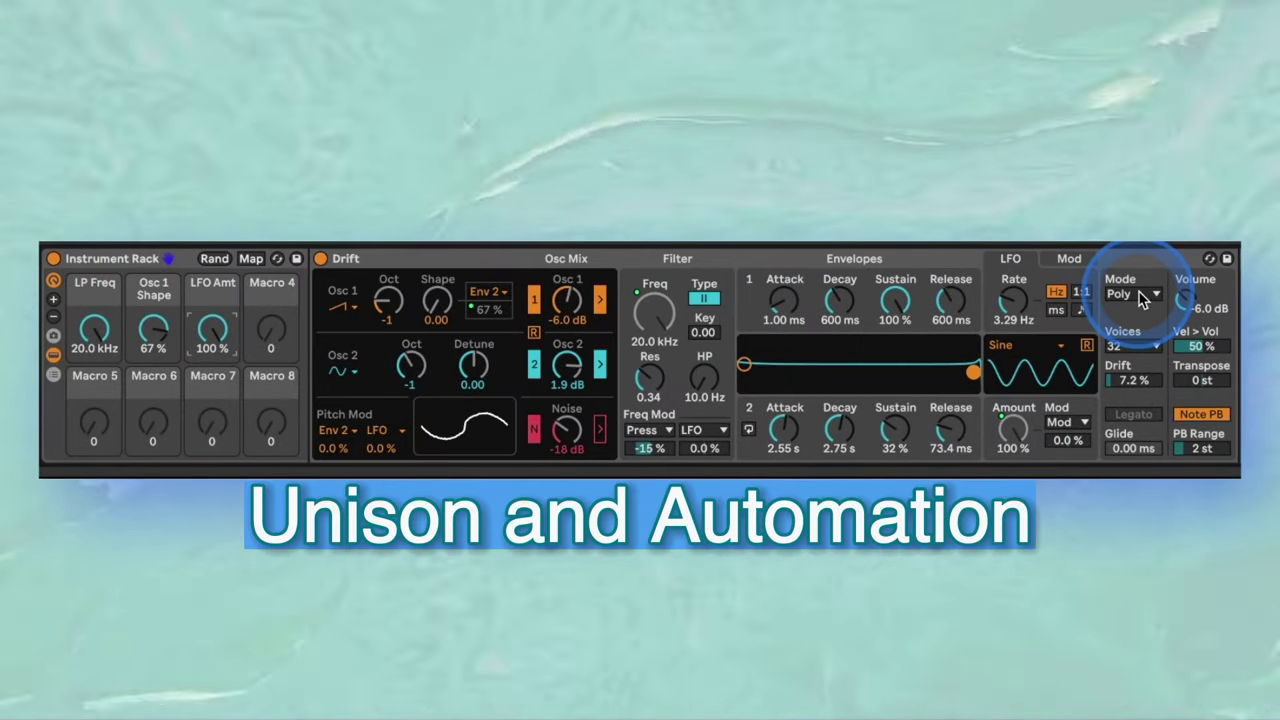
- Set Drift's voice mode to Unison with unison amount 29 % and Drift at 37 %
left_click(1140, 296)
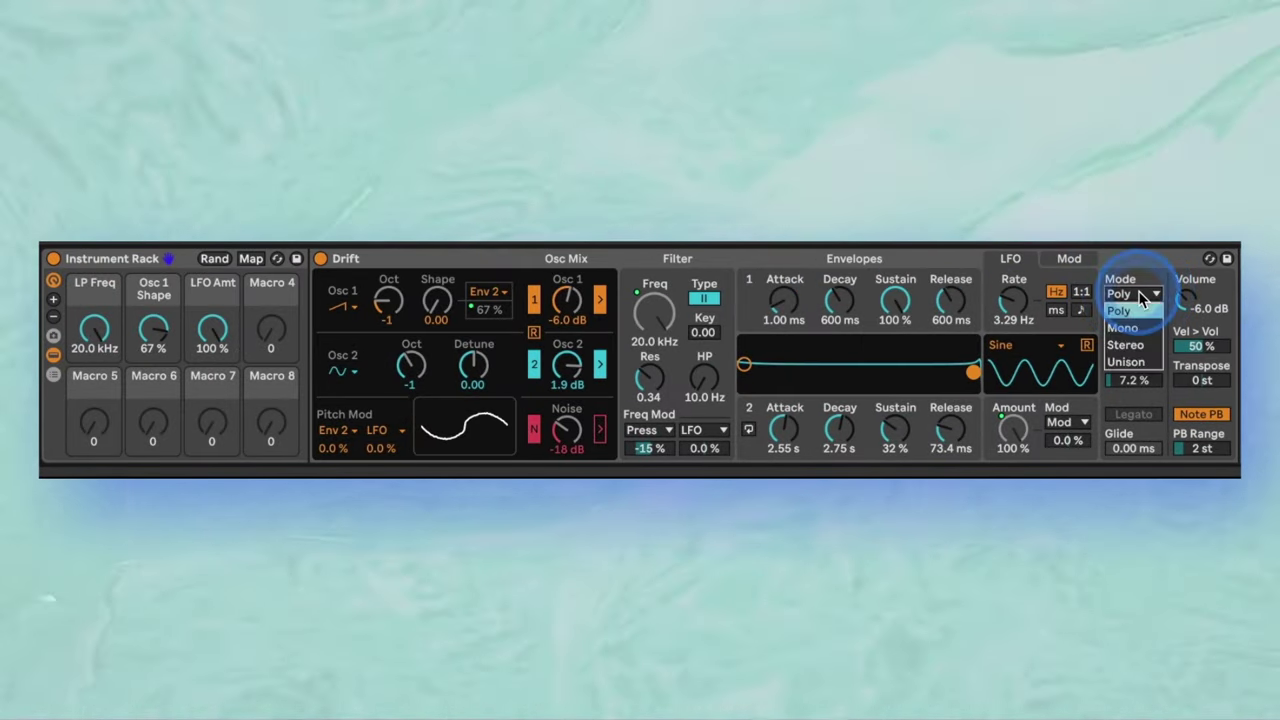
left_click(1135, 362)
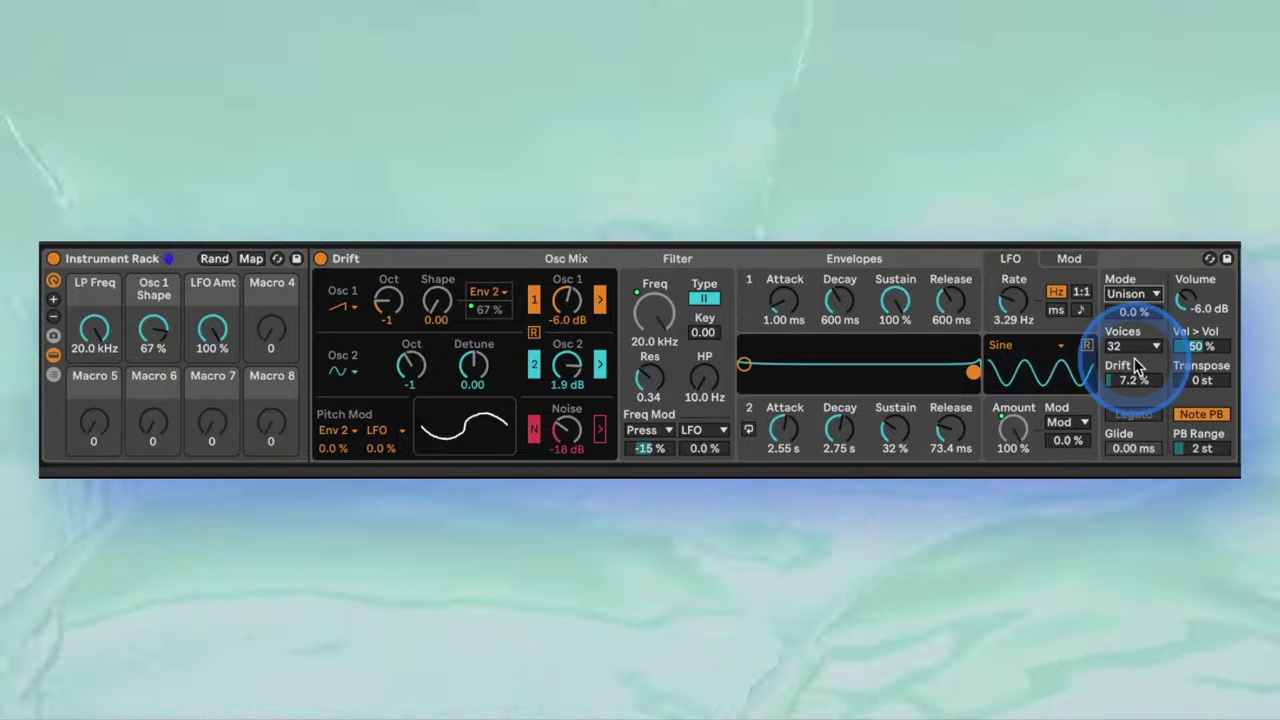
left_click_drag(1120, 390, 1120, 365)
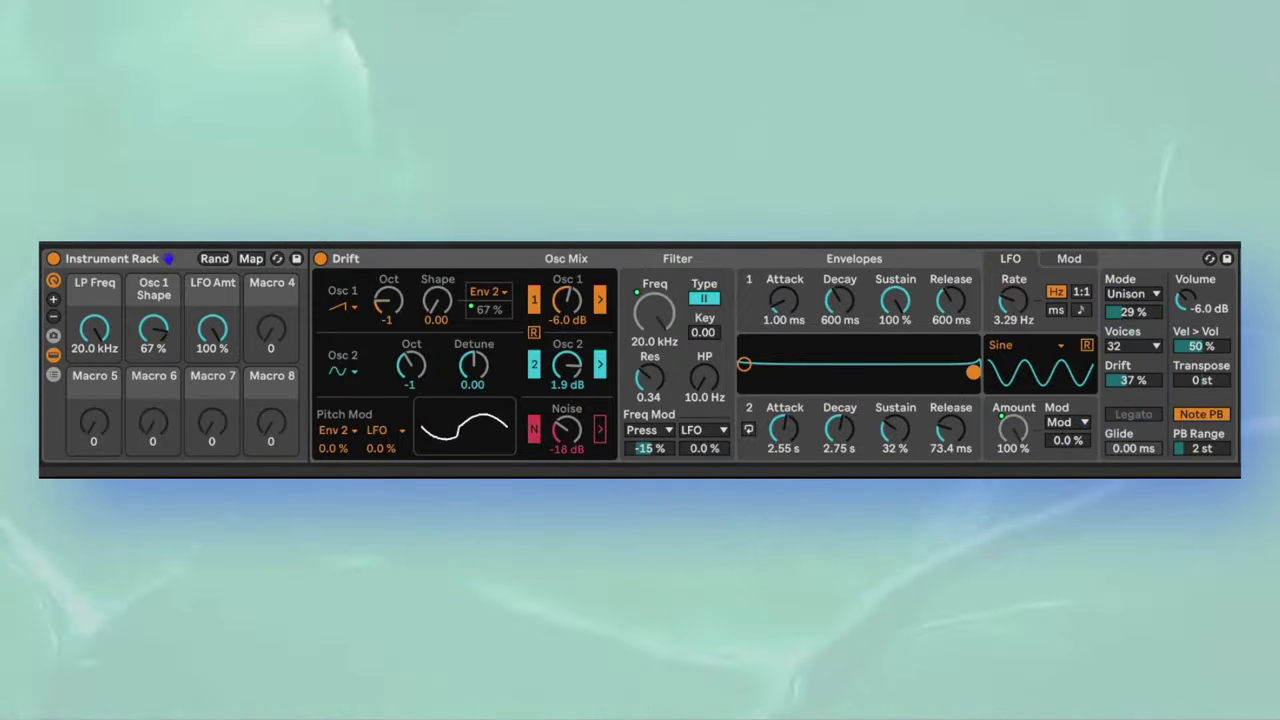
left_click_drag(1122, 318, 1133, 383)
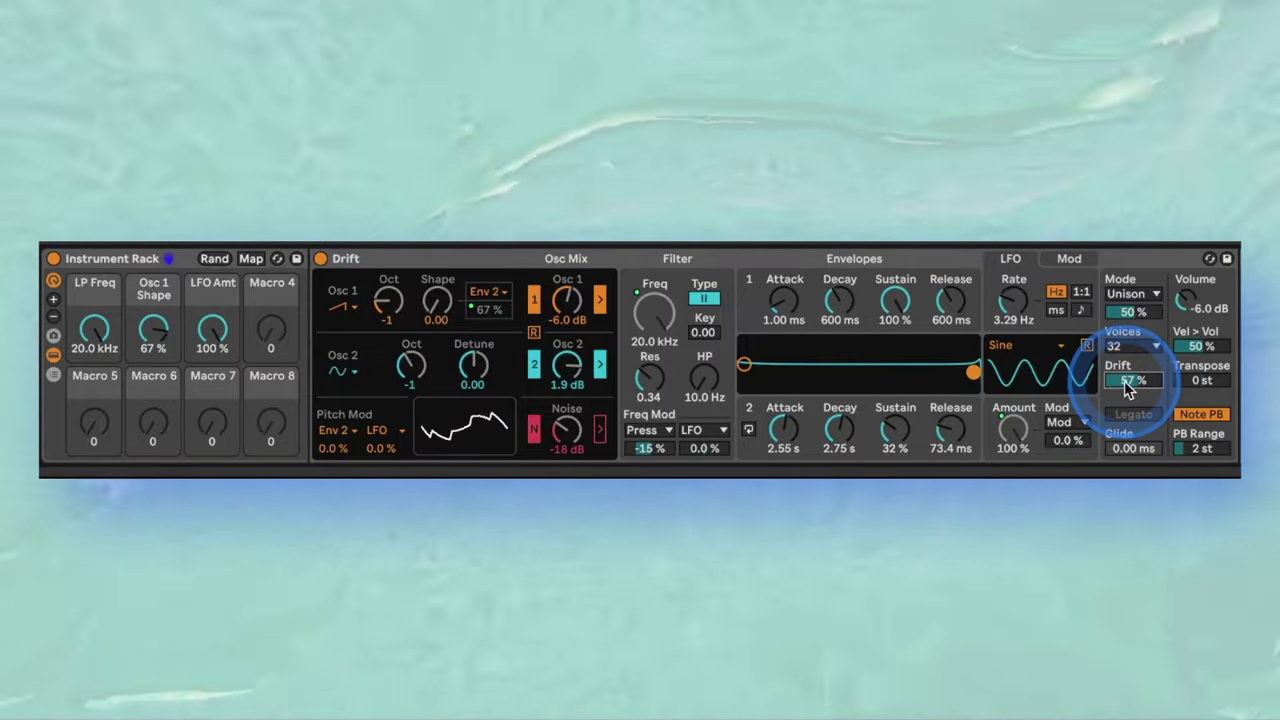
left_click_drag(1130, 311, 1123, 286)
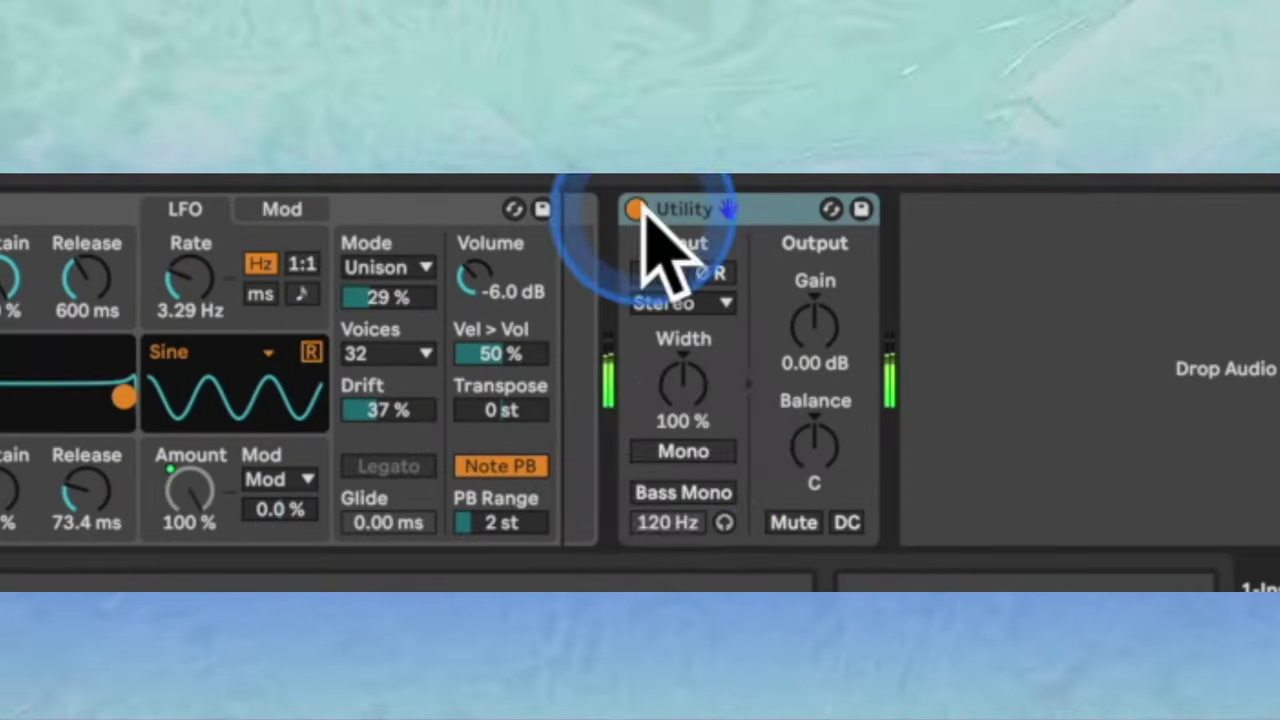
- Enable Utility's Bass Mono at 200 Hz and set the Glue Compressor Makeup to 3.02 dB
left_click(672, 490)
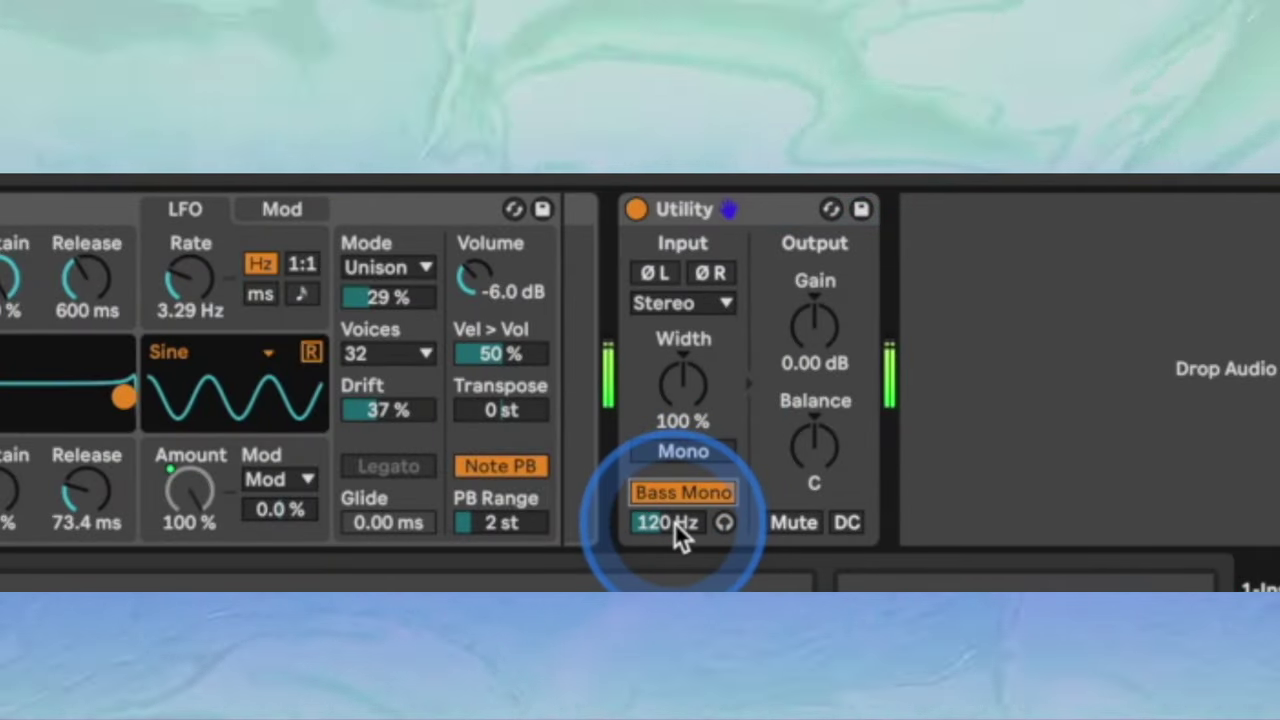
mouse_move(674, 521)
left_mouse_down()
mouse_move(674, 496)
mouse_move(672, 512)
left_mouse_up()
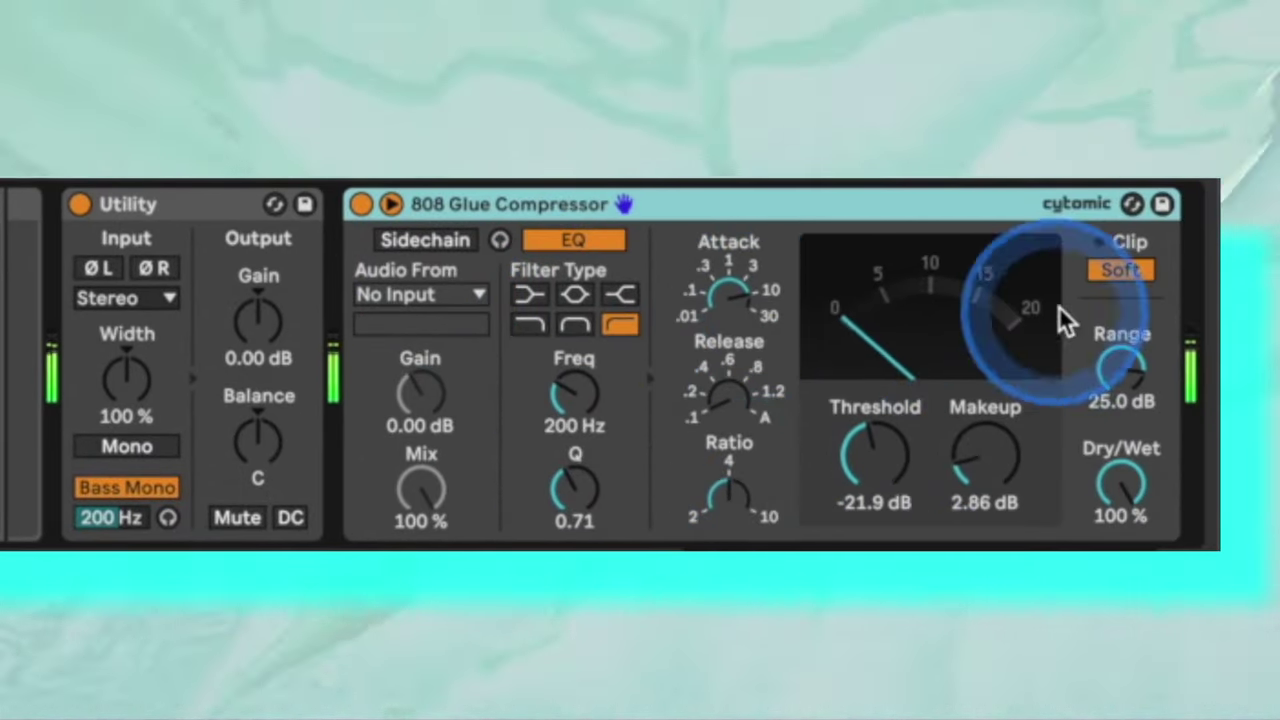
left_click(985, 455)
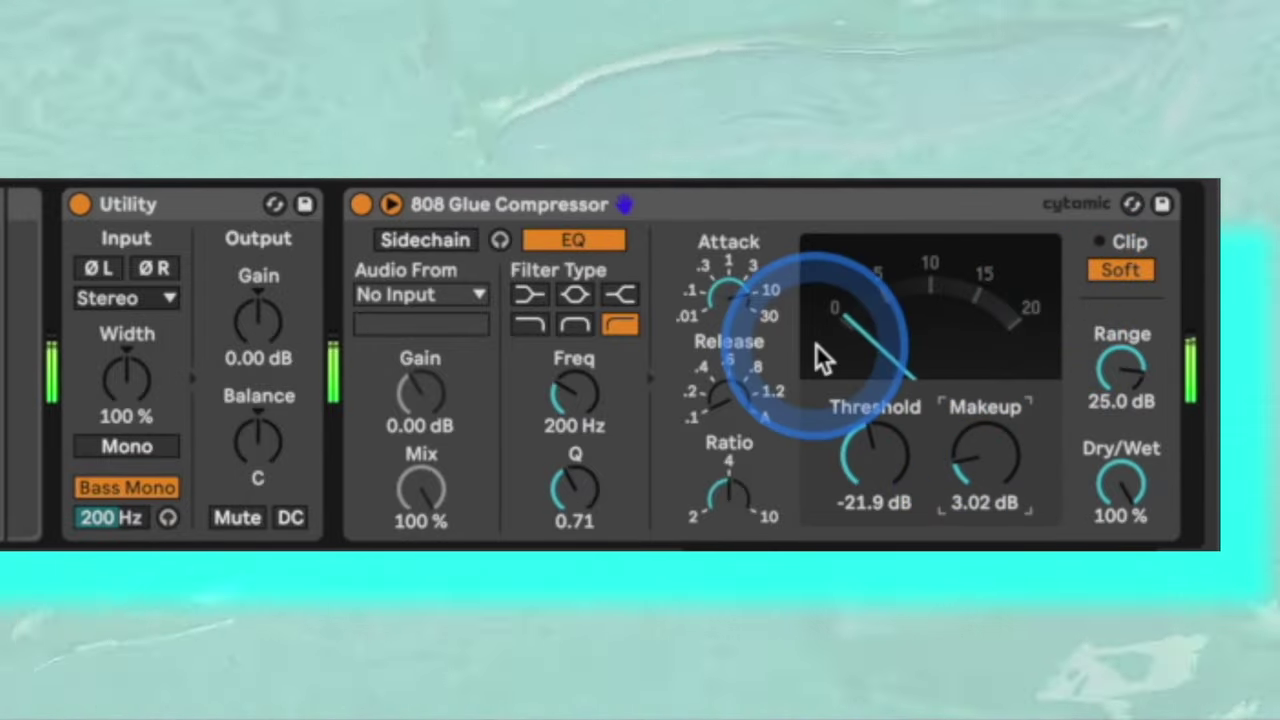
scroll(469, 263, "right", 4)
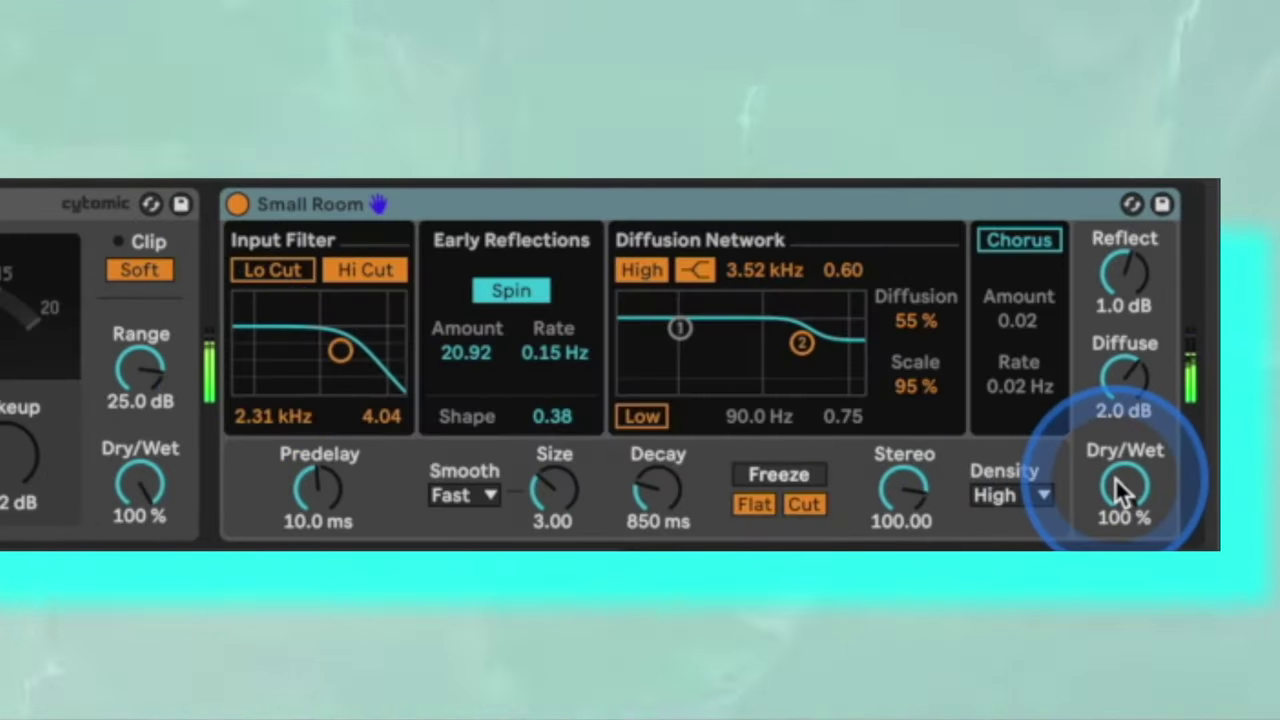
- Lower Small Room's Dry/Wet to 11 %, then bypass and re-enable it to compare
left_click_drag(1115, 487, 1115, 570)
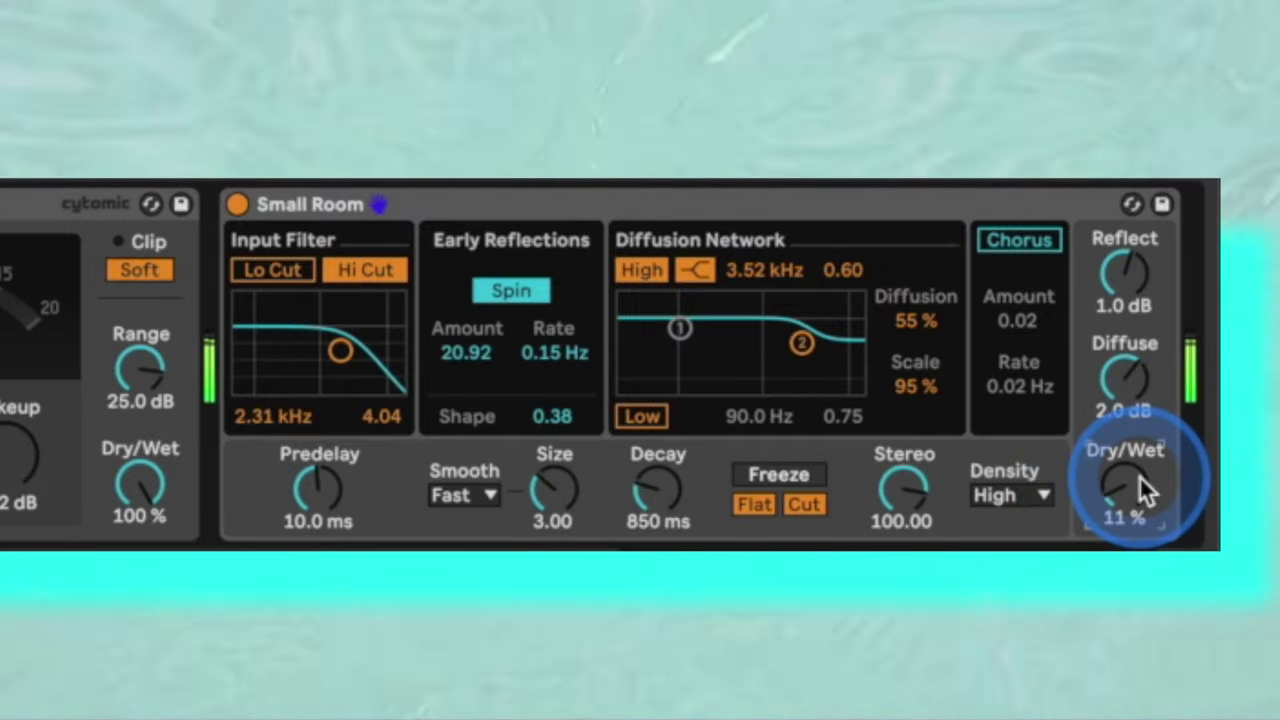
left_click(239, 207)
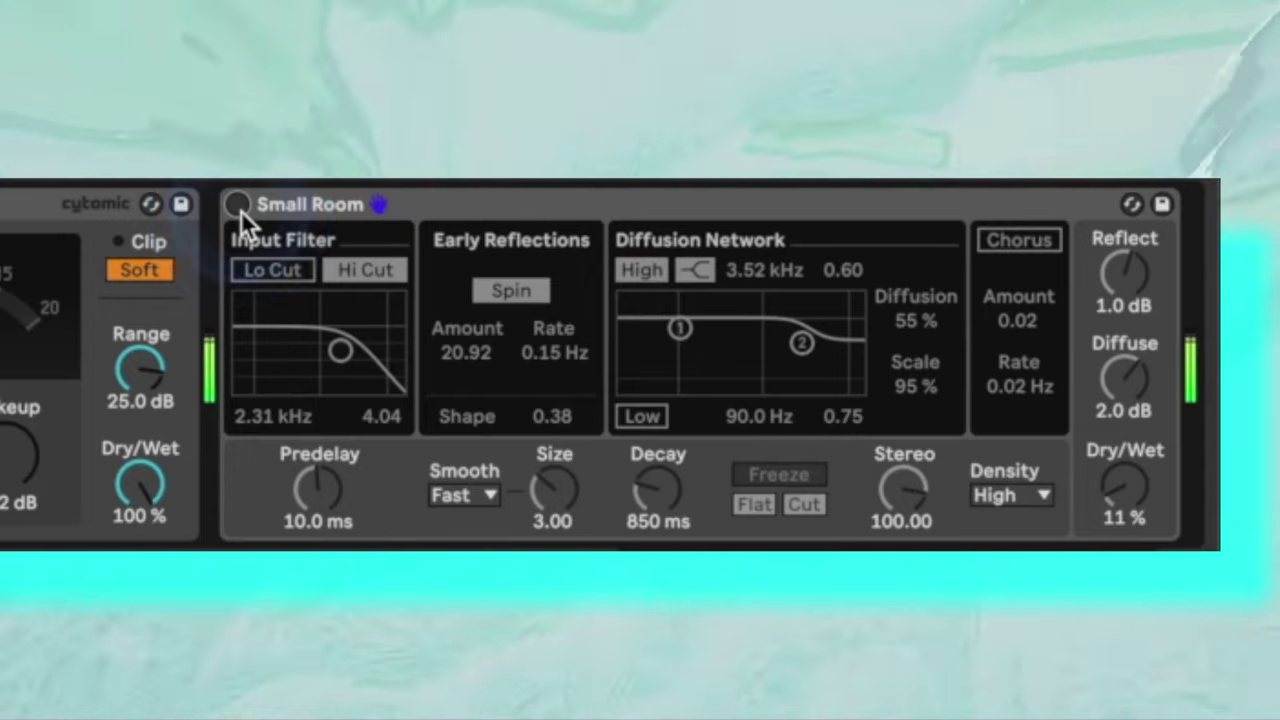
left_click(239, 206)
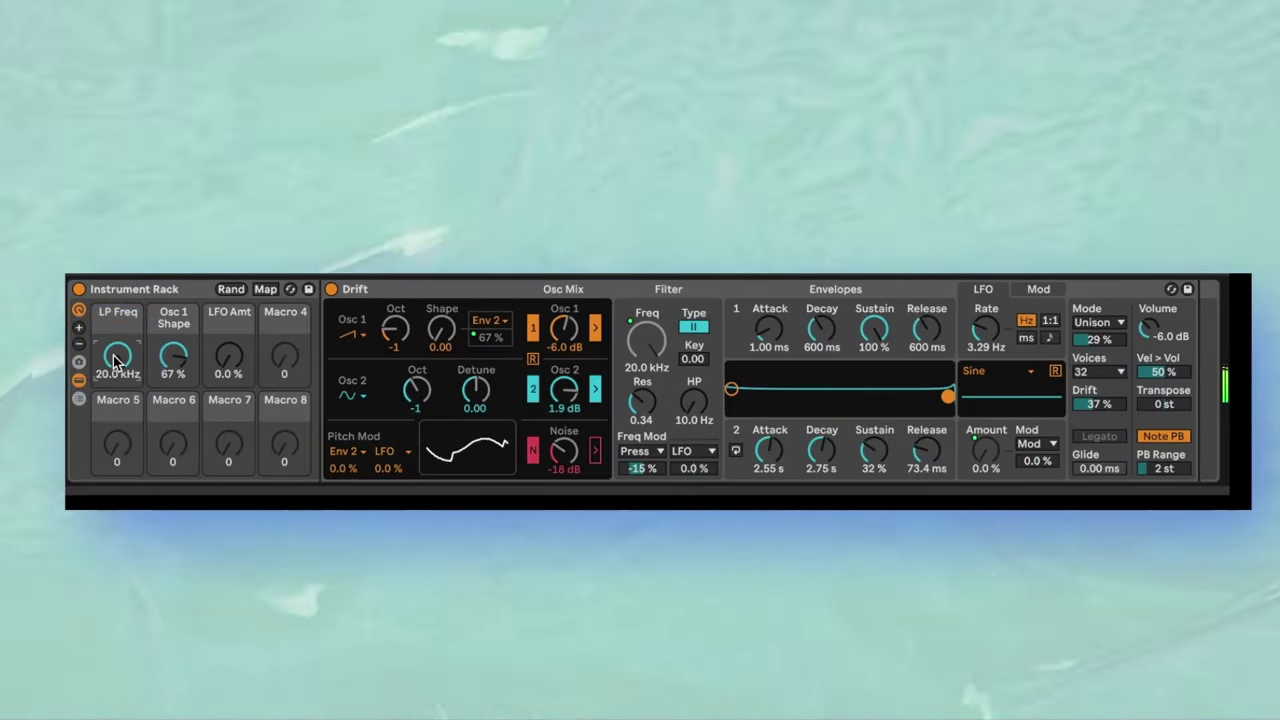
- Perform LP Freq, Osc 1 Shape and LFO Amt sweeps live, leaving Osc 1 Shape at 42 % and LFO Amt at 54 %
mouse_move(117, 360)
left_mouse_down()
mouse_move(117, 410)
mouse_move(117, 334)
mouse_move(118, 355)
left_mouse_up()
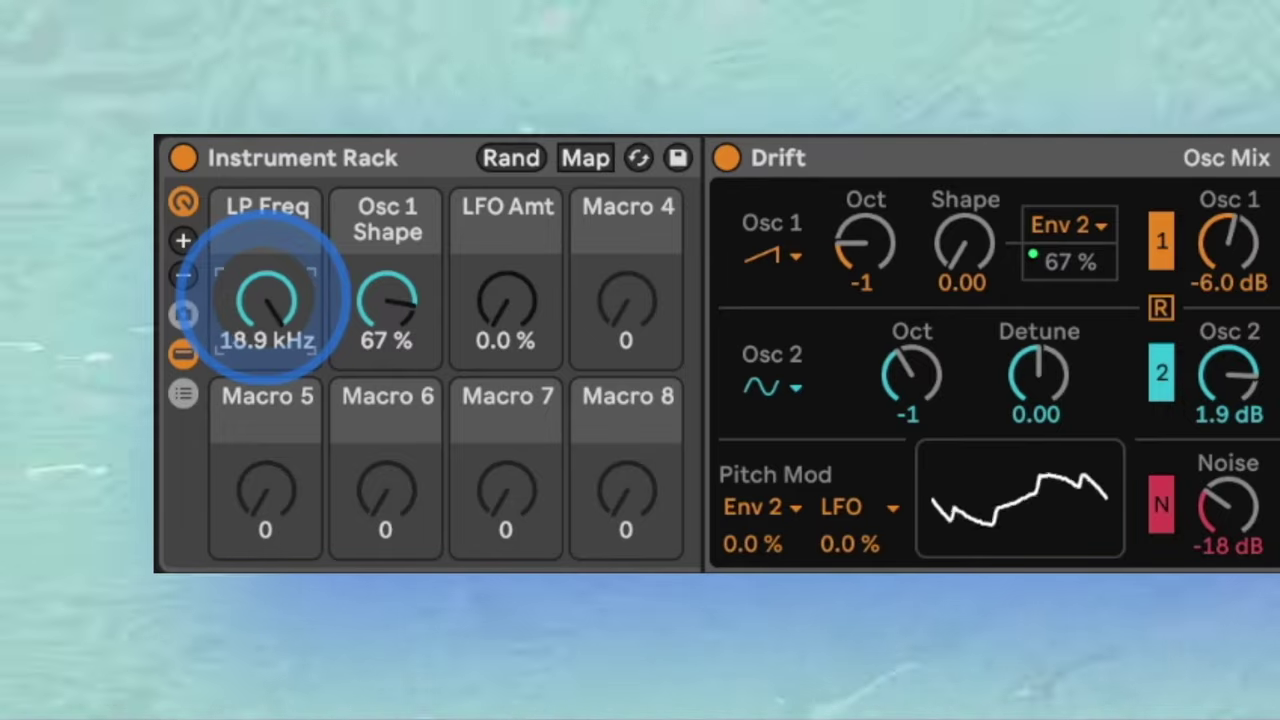
mouse_move(267, 298)
left_mouse_down()
mouse_move(267, 310)
mouse_move(267, 290)
left_mouse_up()
mouse_move(387, 300)
left_mouse_down()
mouse_move(388, 334)
mouse_move(389, 306)
left_mouse_up()
left_click_drag(241, 305, 254, 309)
mouse_move(486, 314)
left_mouse_down()
mouse_move(505, 300)
mouse_move(510, 310)
left_mouse_up()
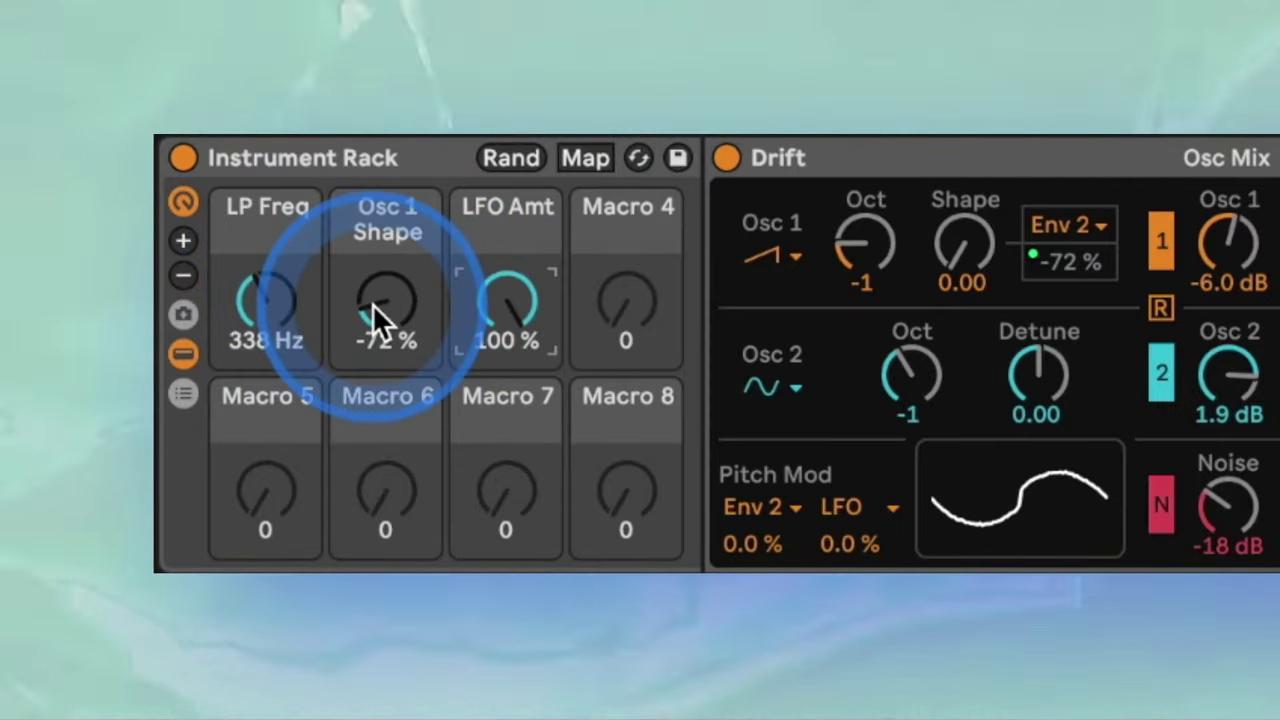
left_click_drag(269, 291, 268, 296)
left_click_drag(519, 289, 512, 302)
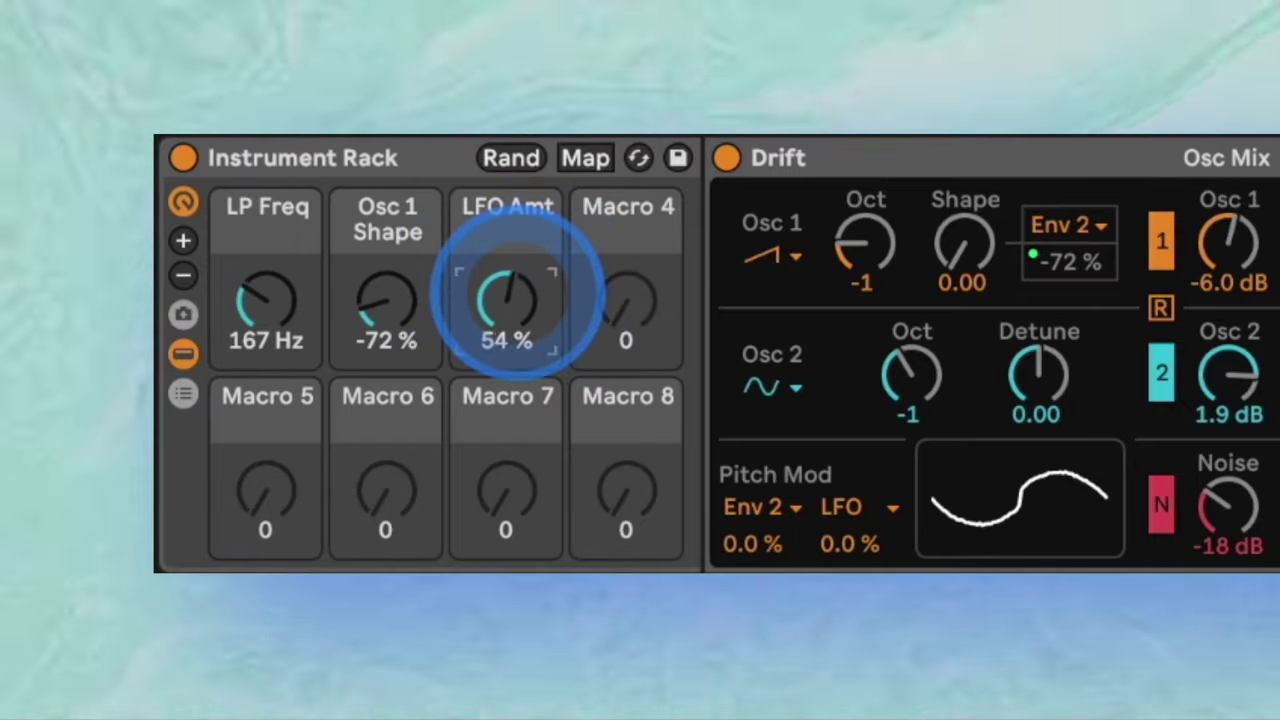
left_click_drag(387, 308, 385, 282)
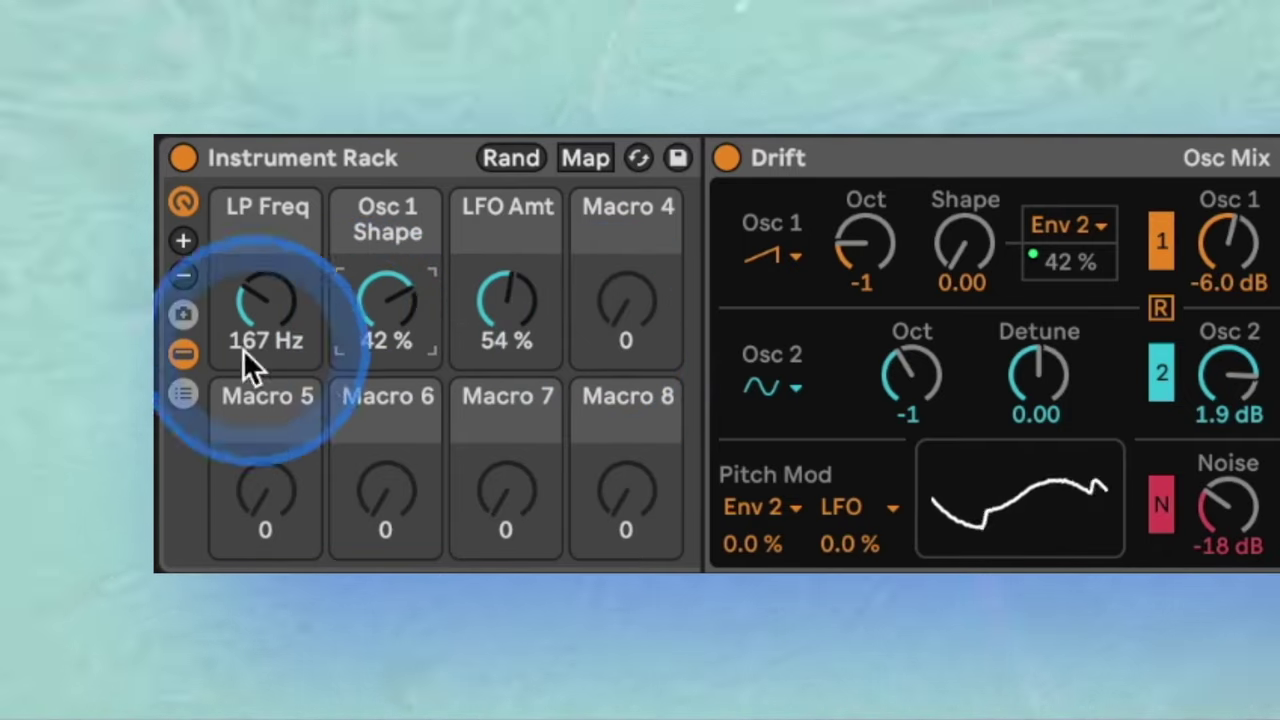
left_click_drag(243, 349, 264, 250)
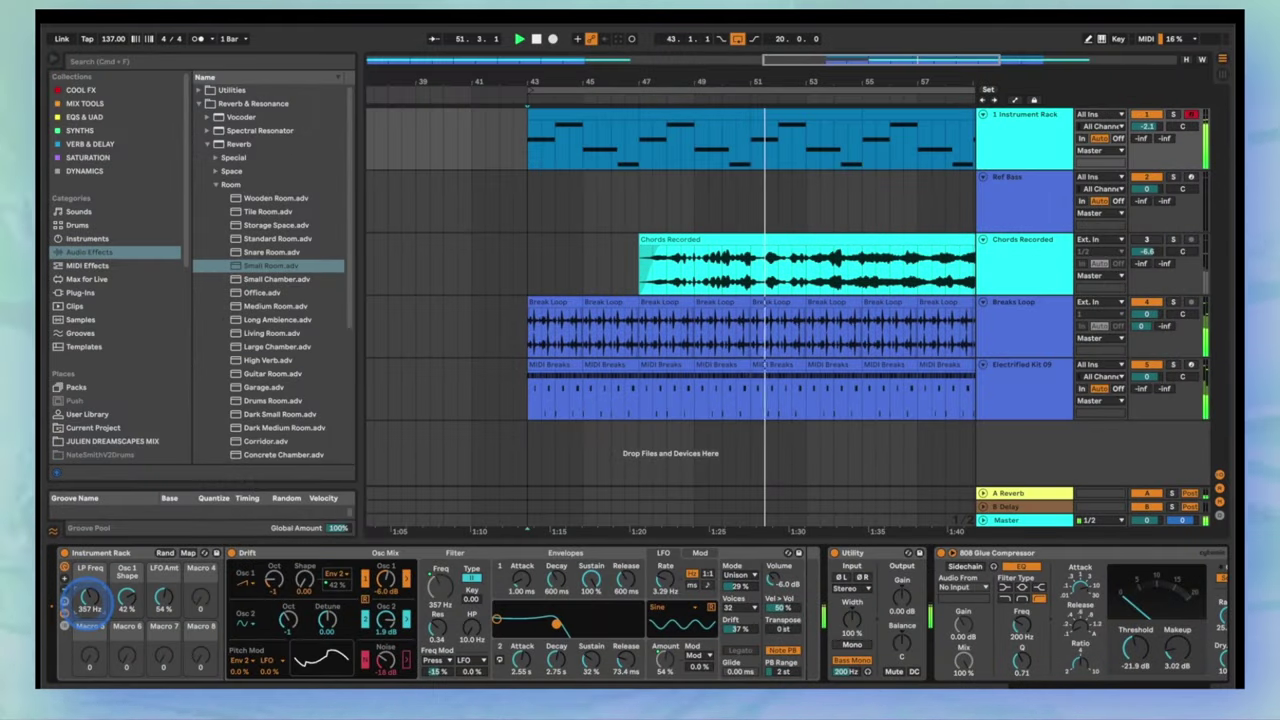
- Open the filter with the LP Freq macro up to 9.86 kHz during playback
left_click_drag(89, 598, 89, 587)
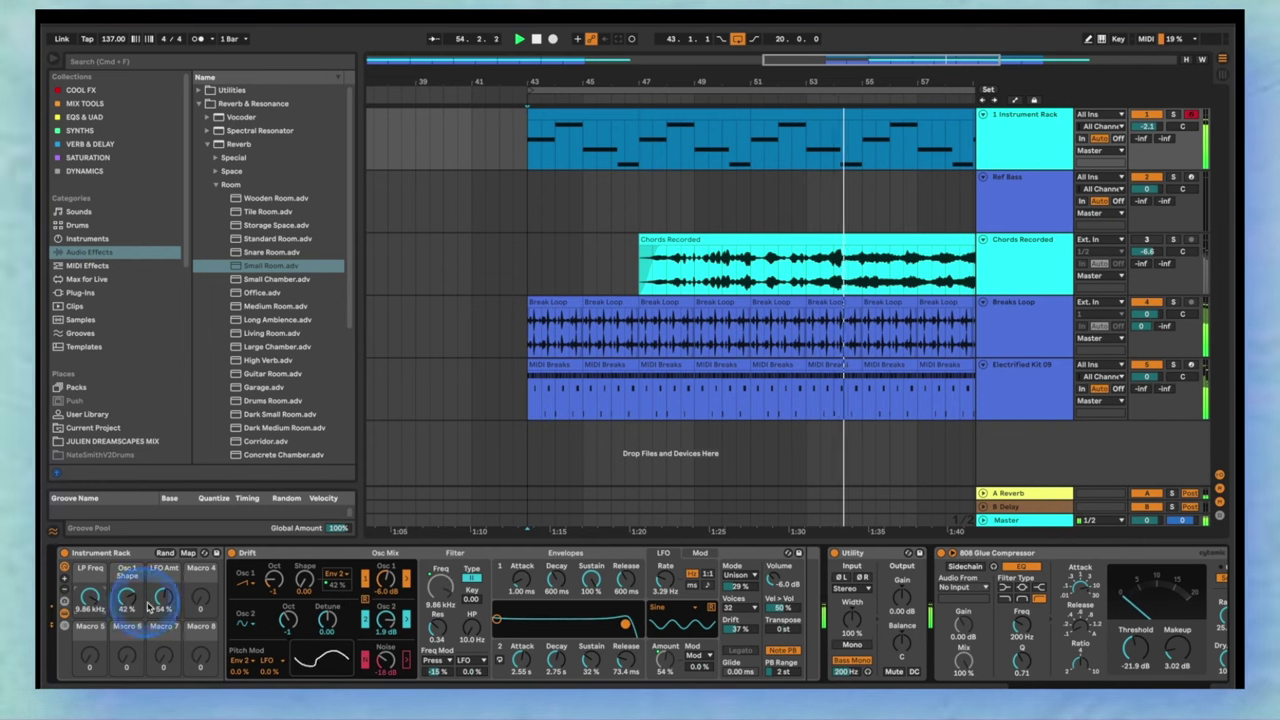